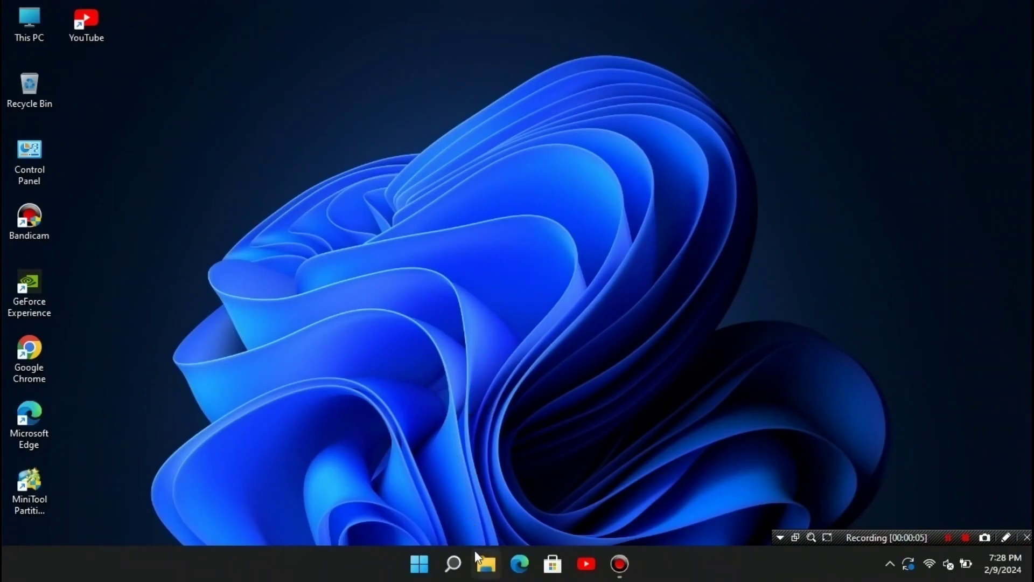
Switch to File Explorer, view the drives listed under This PC, and close the window.
{"action": "left_click", "coordinate": [486, 564]}
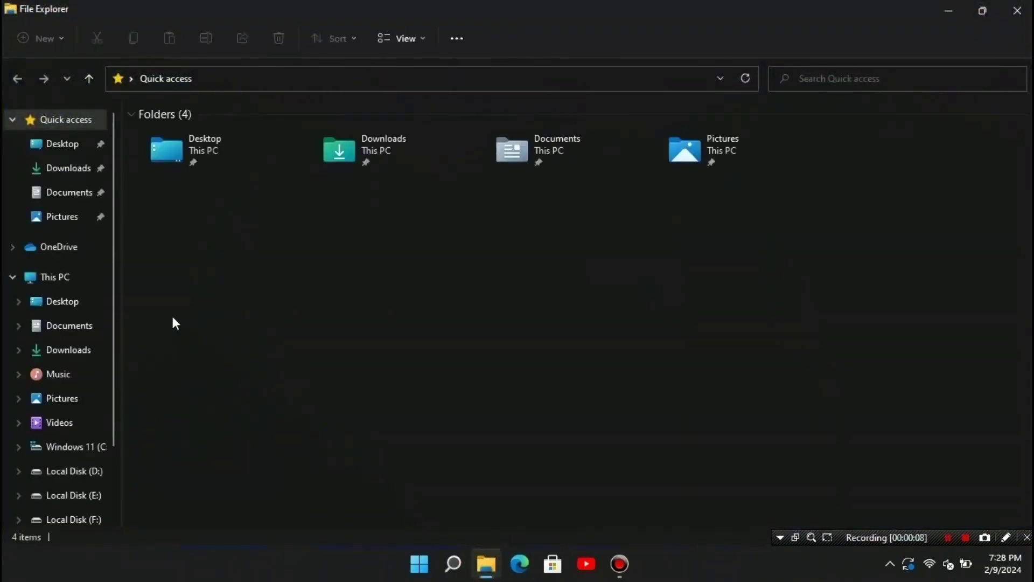
{"action": "left_click", "coordinate": [62, 277]}
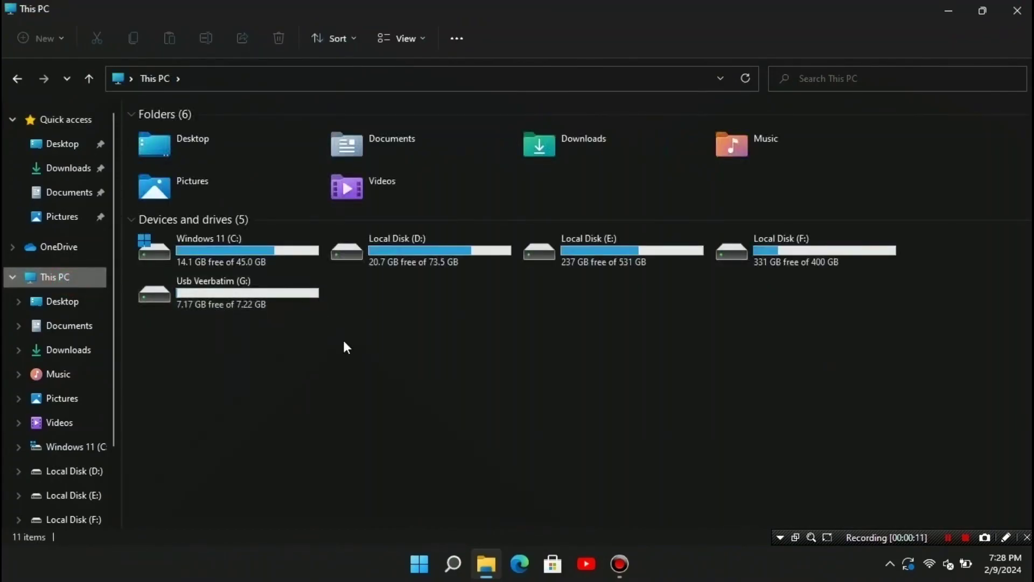
{"action": "key", "text": "alt+Left"}
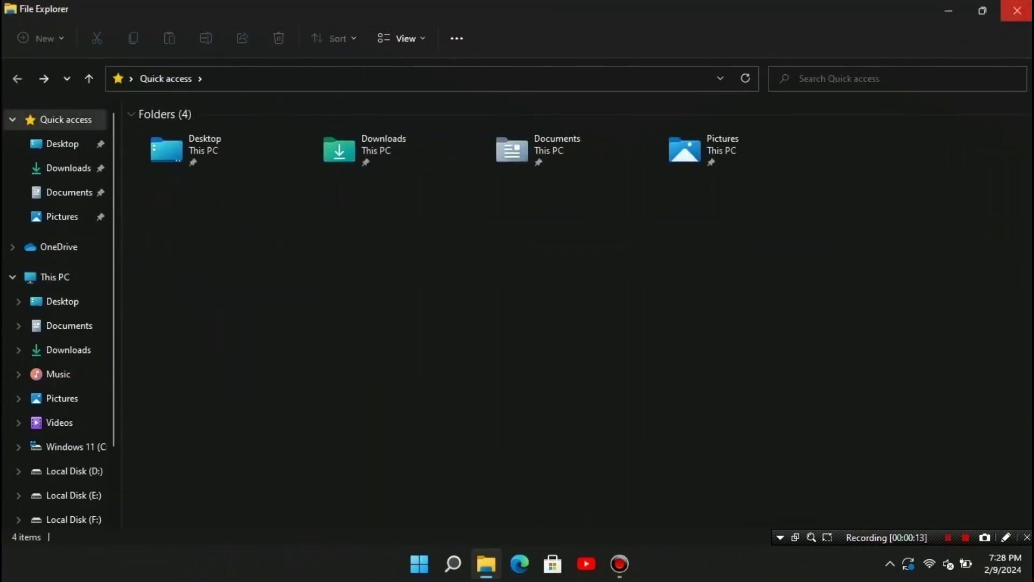
{"action": "left_click", "coordinate": [1017, 10]}
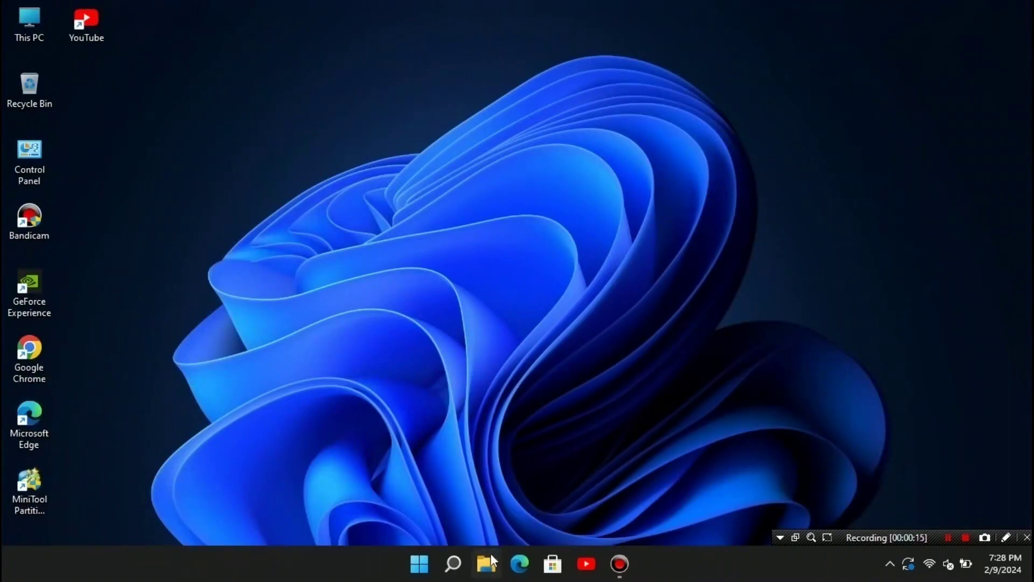
Check the files on the Usb Veerbatim (G:) drive in File Explorer, selecting all of them, and close the window.
{"action": "left_click", "coordinate": [483, 570]}
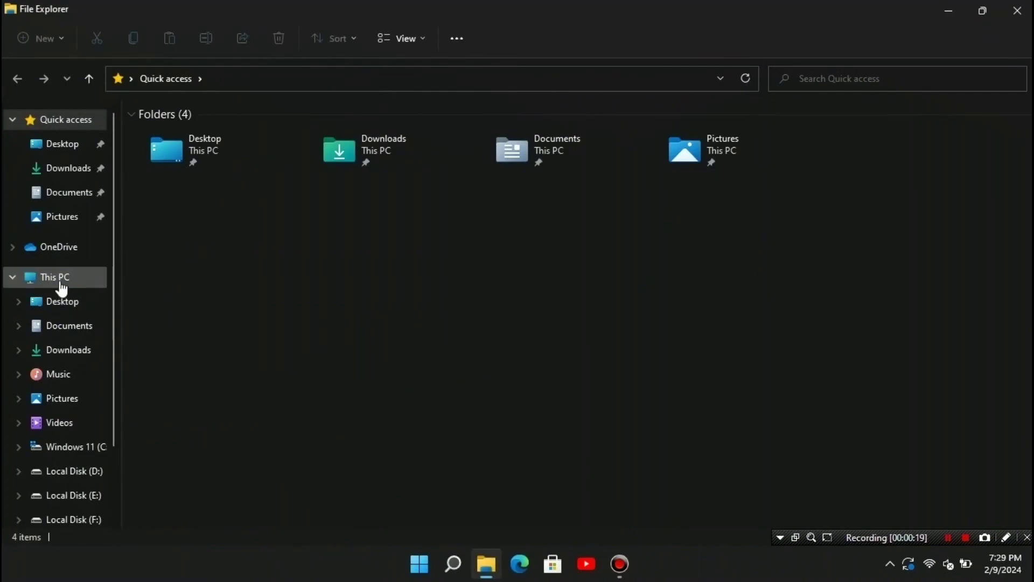
{"action": "left_click", "coordinate": [61, 279]}
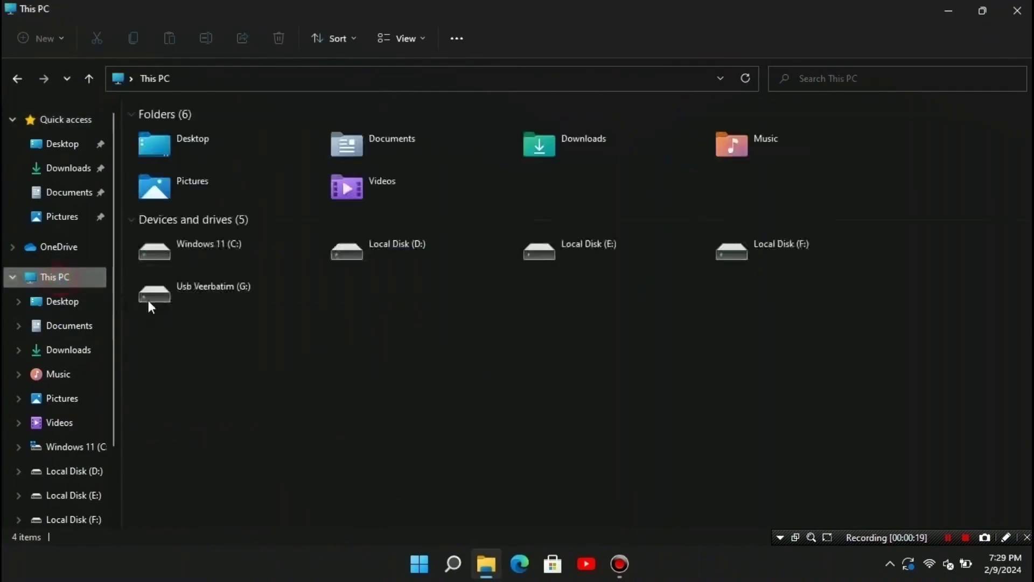
{"action": "double_click", "coordinate": [256, 293]}
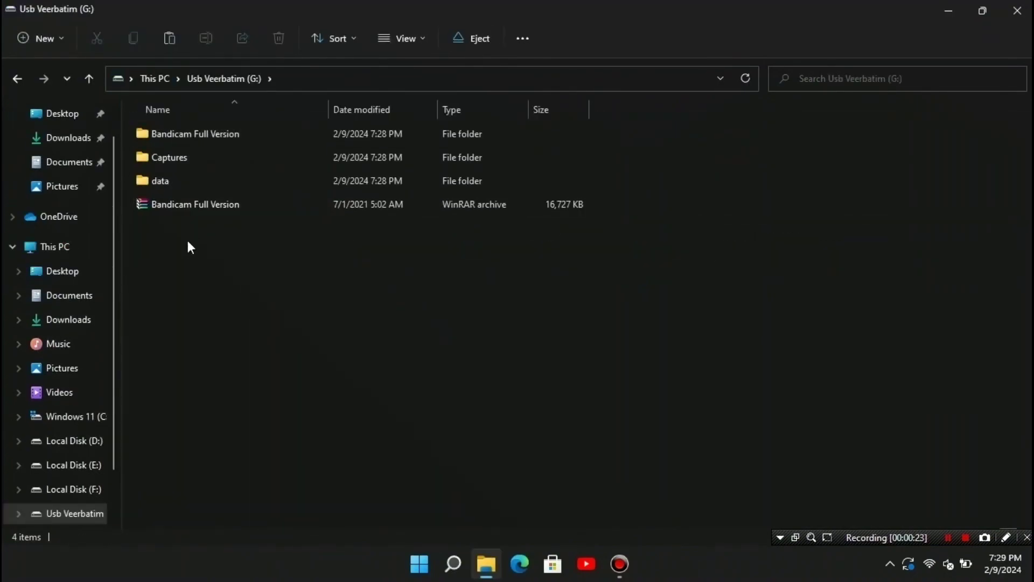
{"action": "left_click_drag", "start_coordinate": [190, 237], "coordinate": [193, 134]}
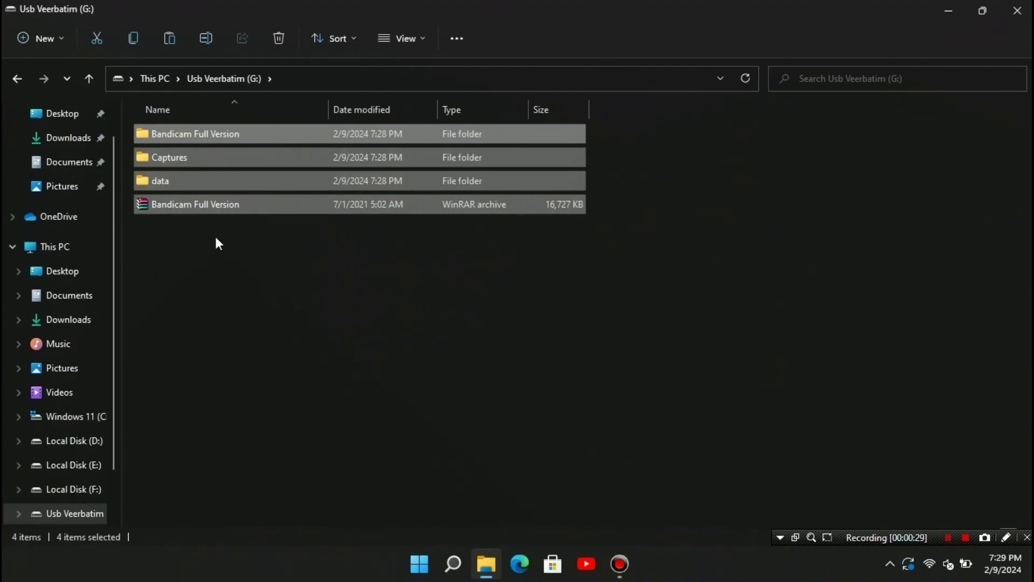
{"action": "left_click", "coordinate": [1016, 11]}
Switch to Google Chrome and search for "download windows 11 iso microsoft".
{"action": "left_click", "coordinate": [927, 563]}
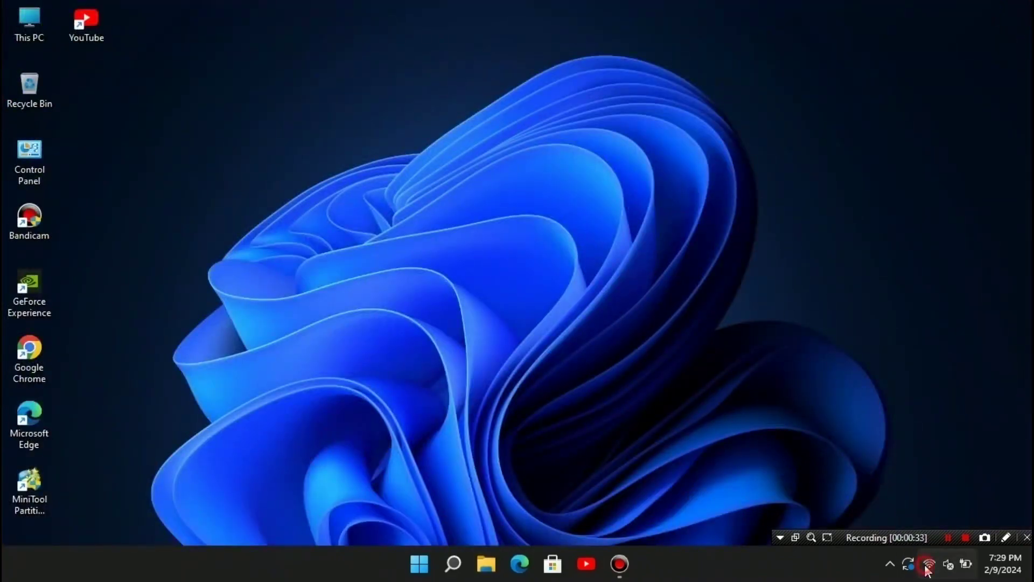
{"action": "left_click", "coordinate": [679, 337]}
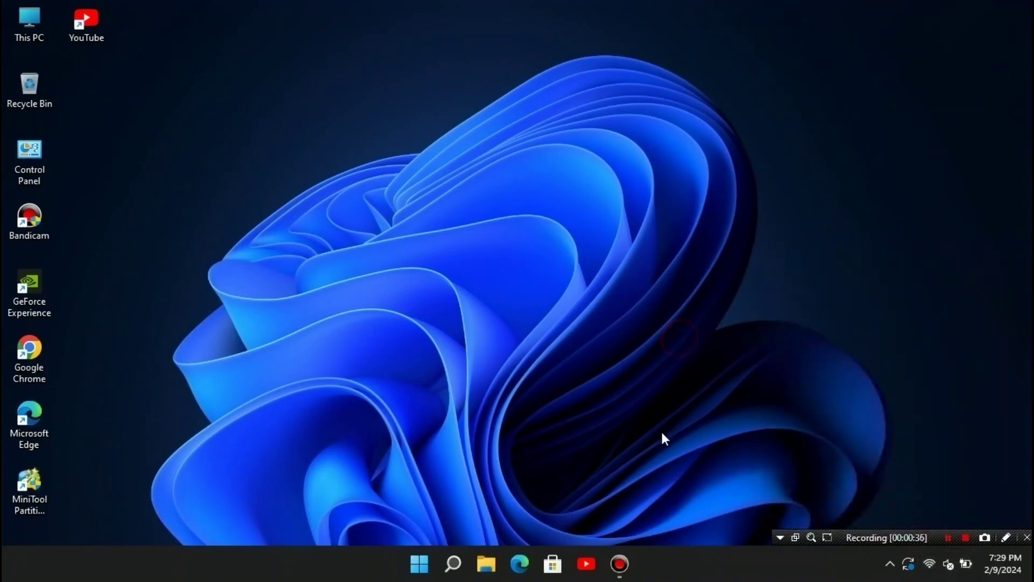
{"action": "double_click", "coordinate": [34, 352]}
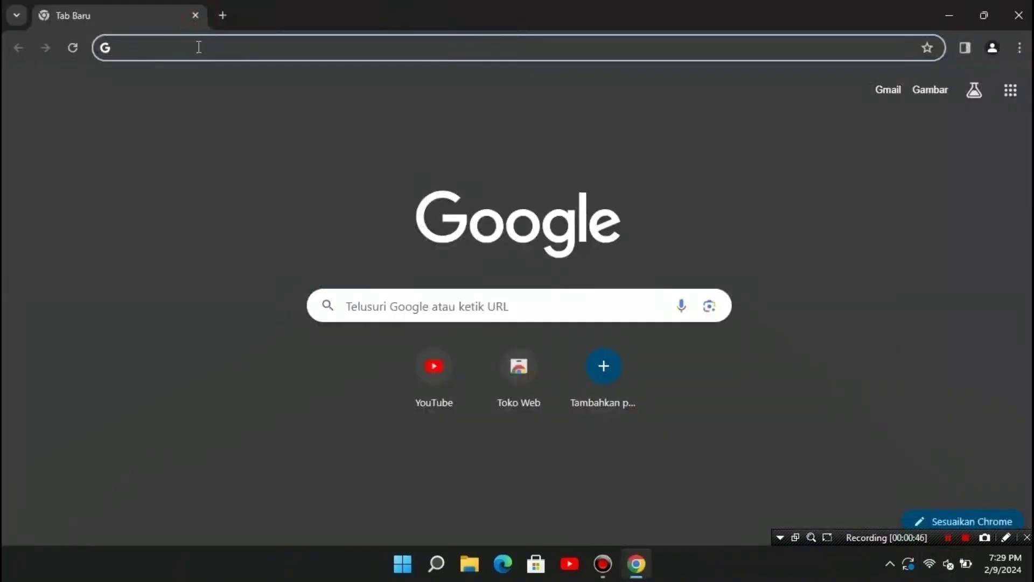
{"action": "left_click", "coordinate": [200, 47]}
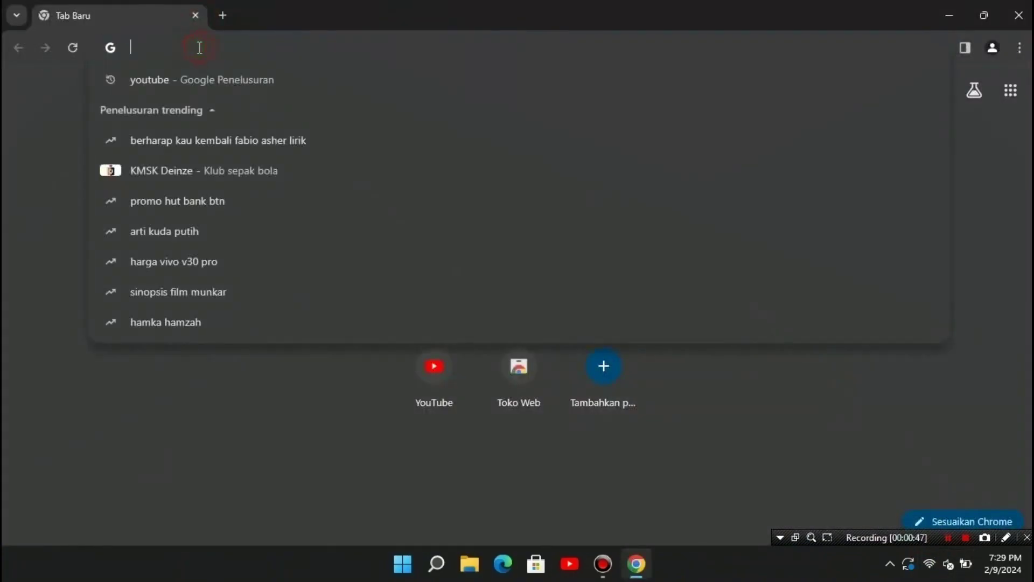
{"action": "type", "text": "downlo"}
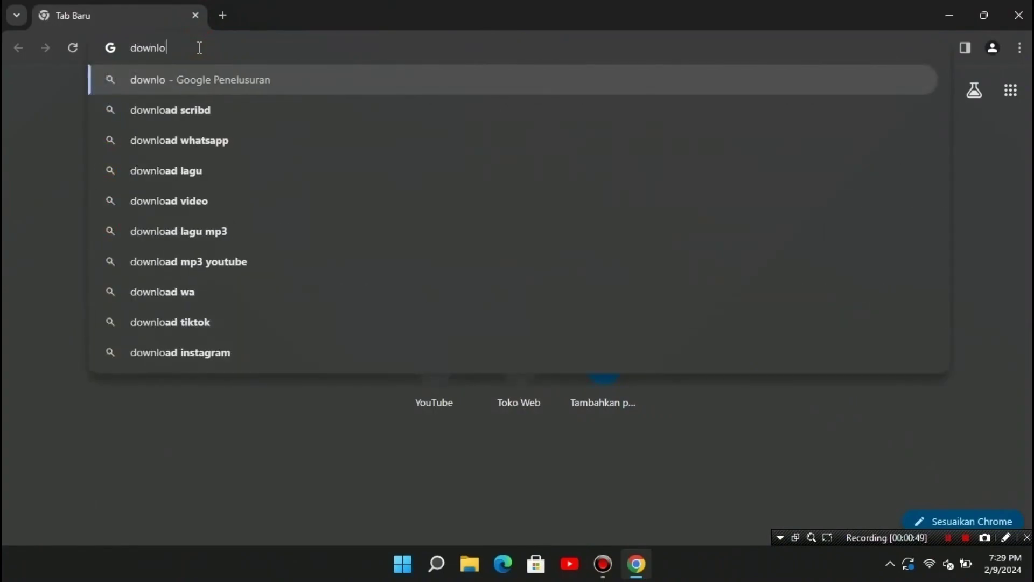
{"action": "type", "text": "ad windows"}
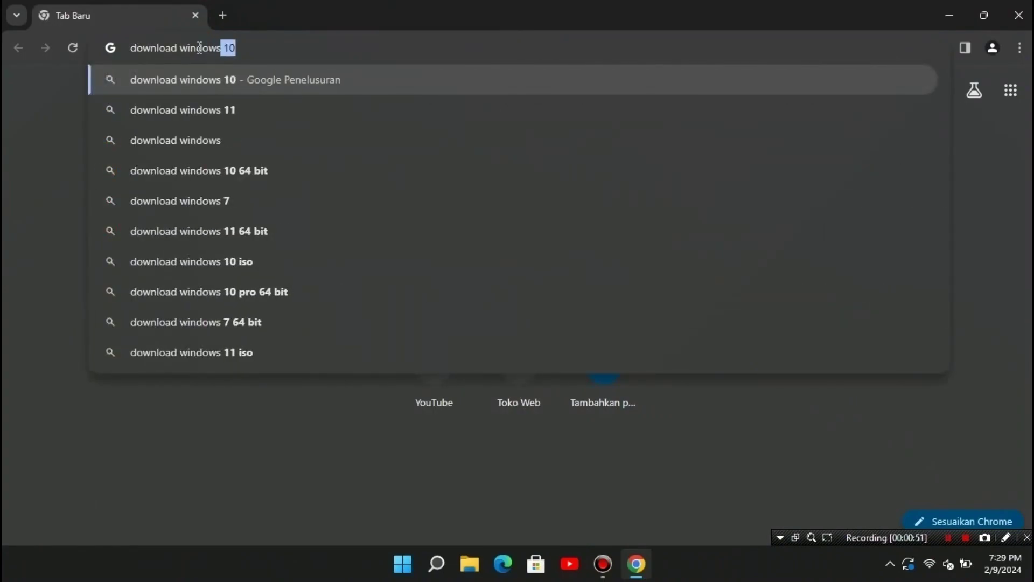
{"action": "type", "text": " 11 iso microso"}
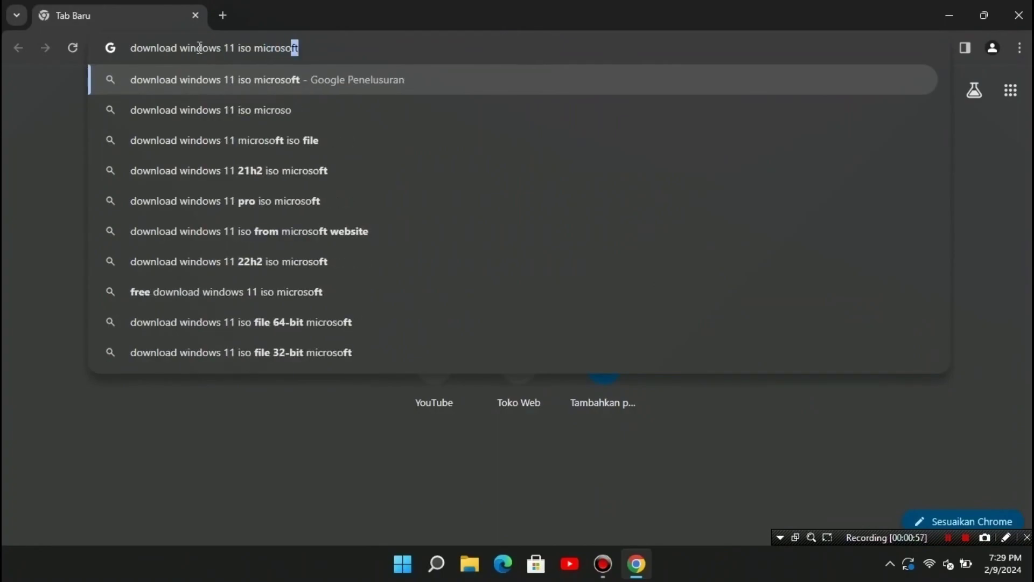
{"action": "type", "text": "ft"}
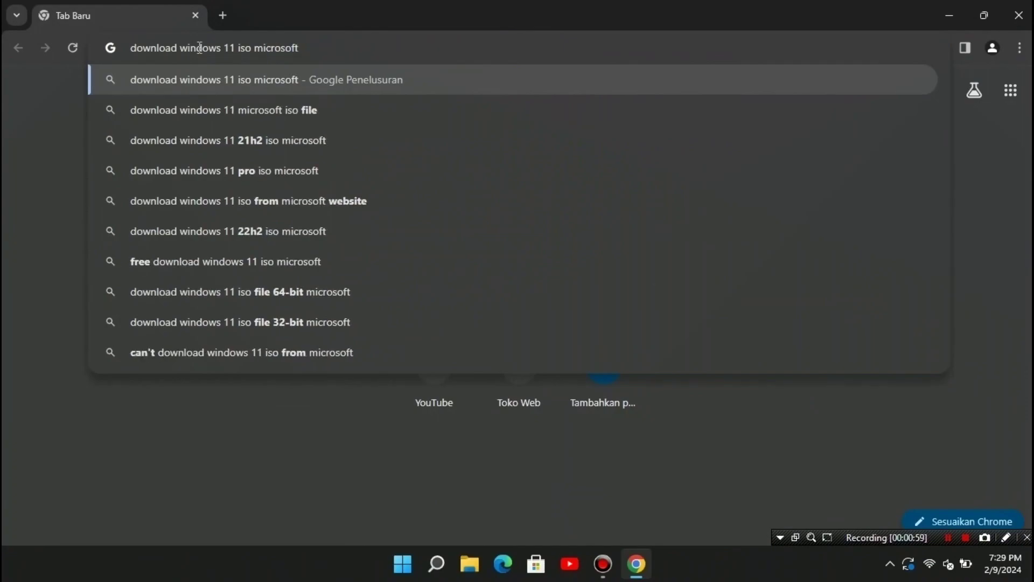
{"action": "key", "text": "Return"}
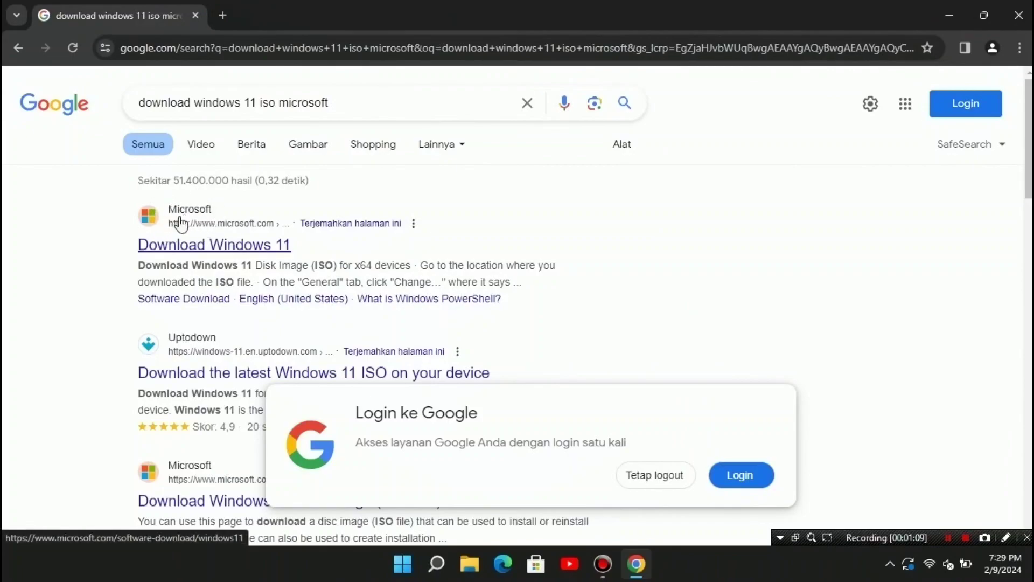
Open Microsoft's Download Windows 11 page from the search results and dismiss the translation prompt.
{"action": "left_click", "coordinate": [229, 249]}
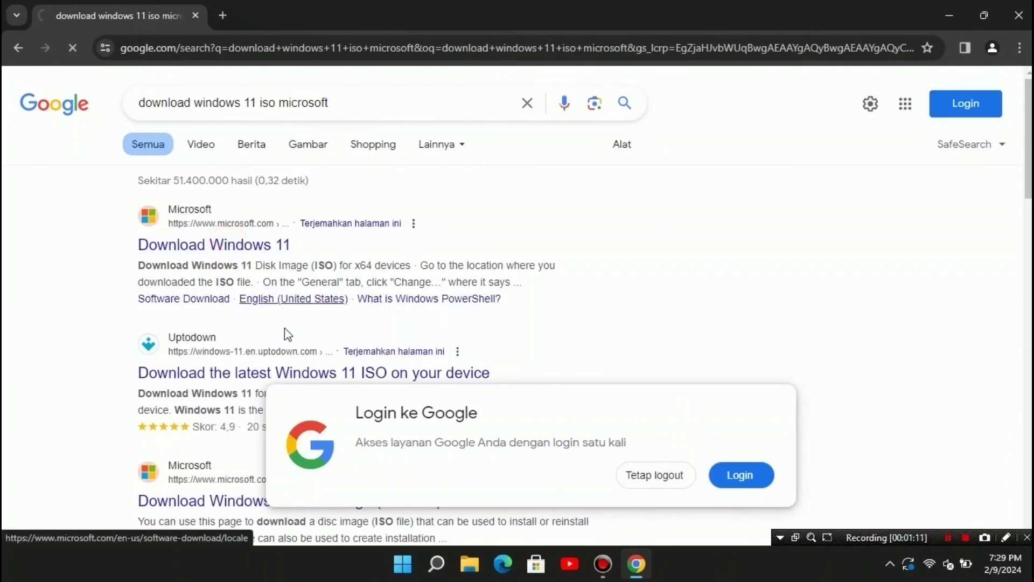
{"action": "left_click", "coordinate": [655, 476]}
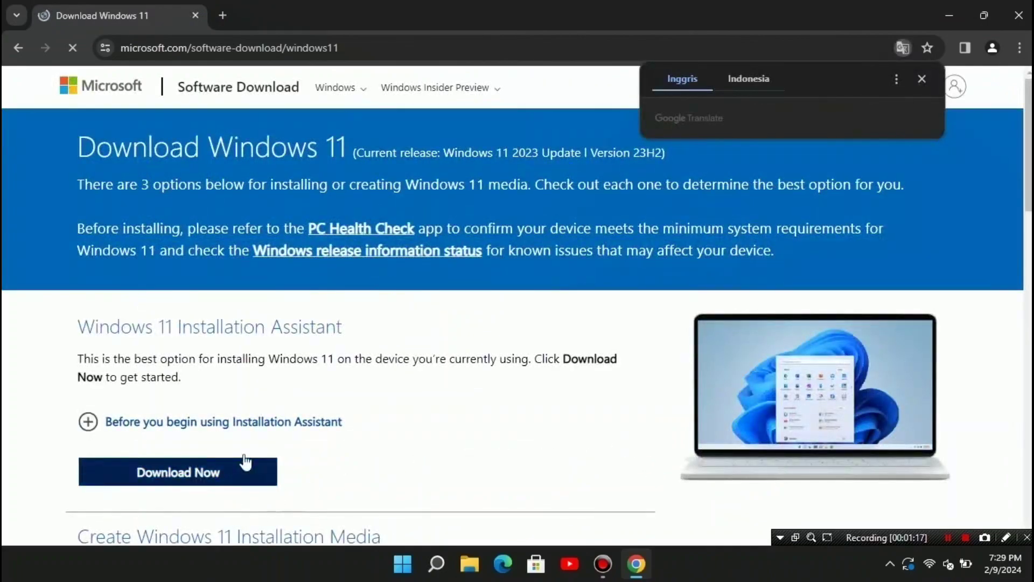
{"action": "left_click", "coordinate": [245, 462]}
{"action": "left_click", "coordinate": [922, 79]}
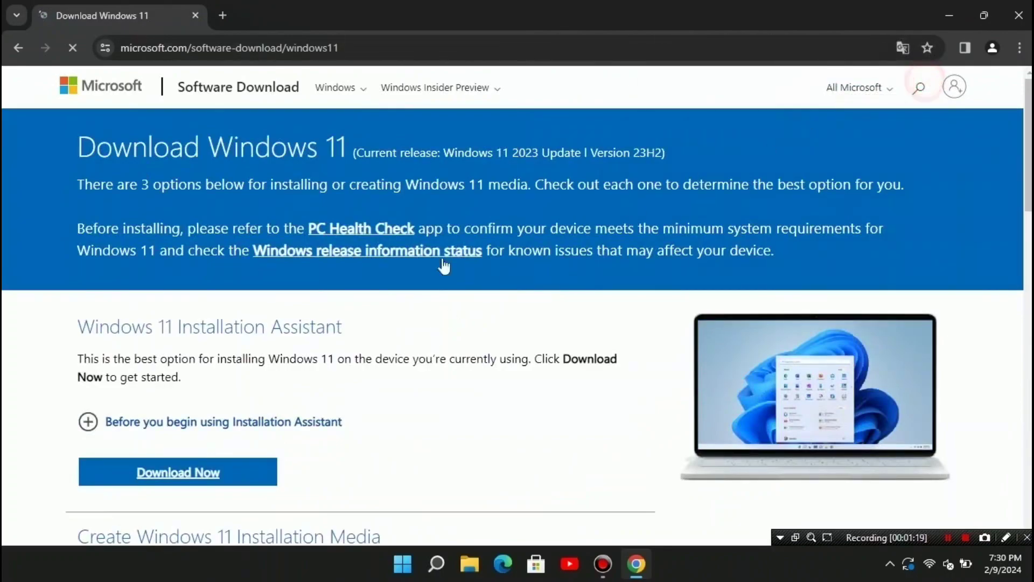
Select Windows 11 (multi-edition ISO for x64 devices) as the disk image and submit the download choice.
{"action": "scroll", "coordinate": [231, 350], "scroll_direction": "down", "scroll_amount": 4}
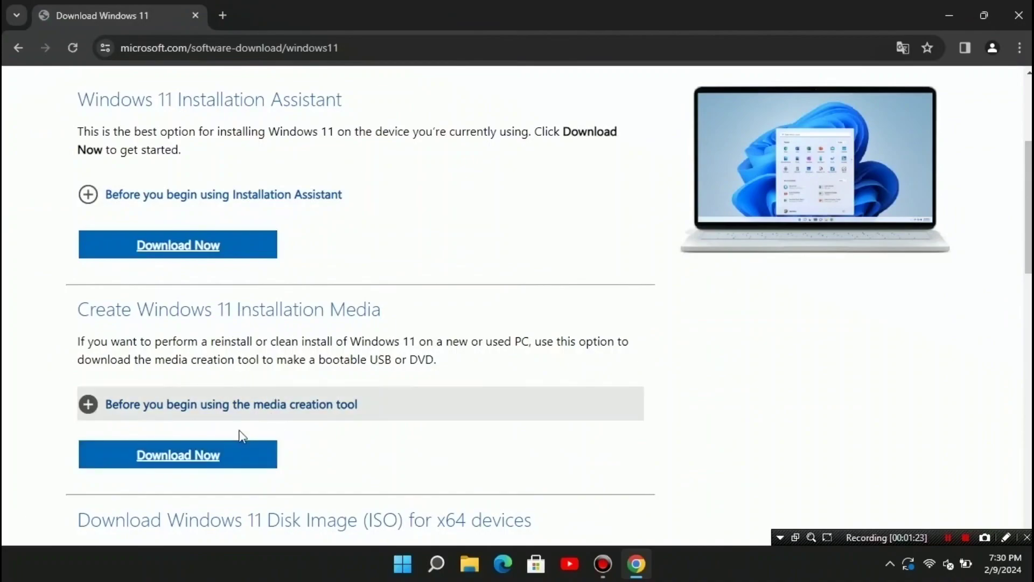
{"action": "scroll", "coordinate": [237, 434], "scroll_direction": "down", "scroll_amount": 3}
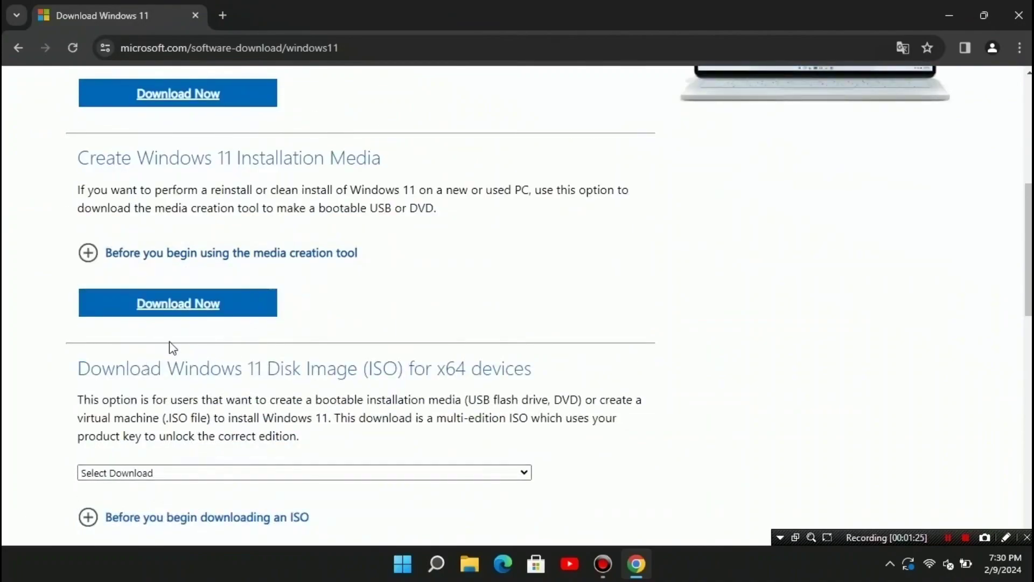
{"action": "scroll", "coordinate": [232, 329], "scroll_direction": "down", "scroll_amount": 3}
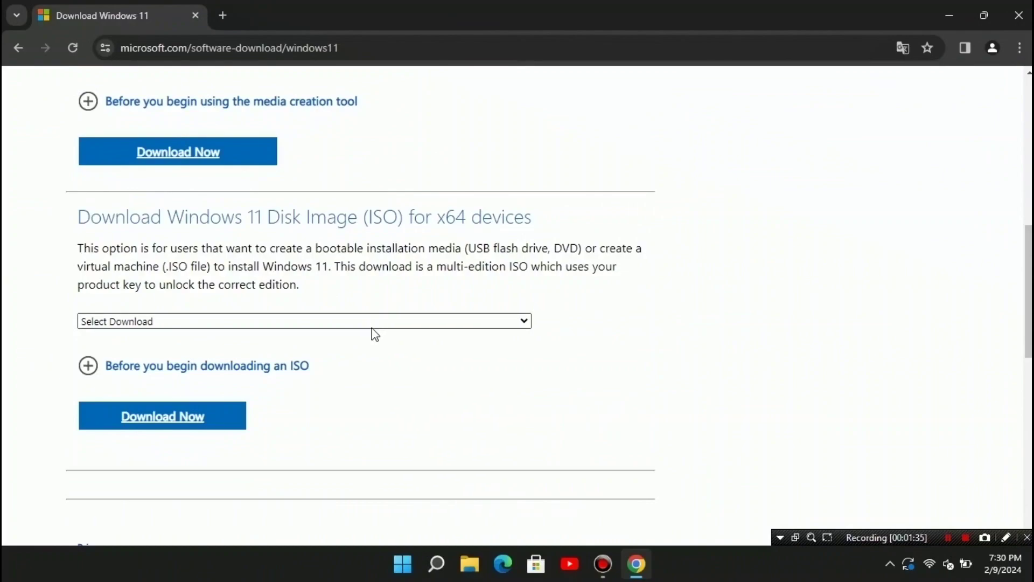
{"action": "left_click", "coordinate": [524, 321]}
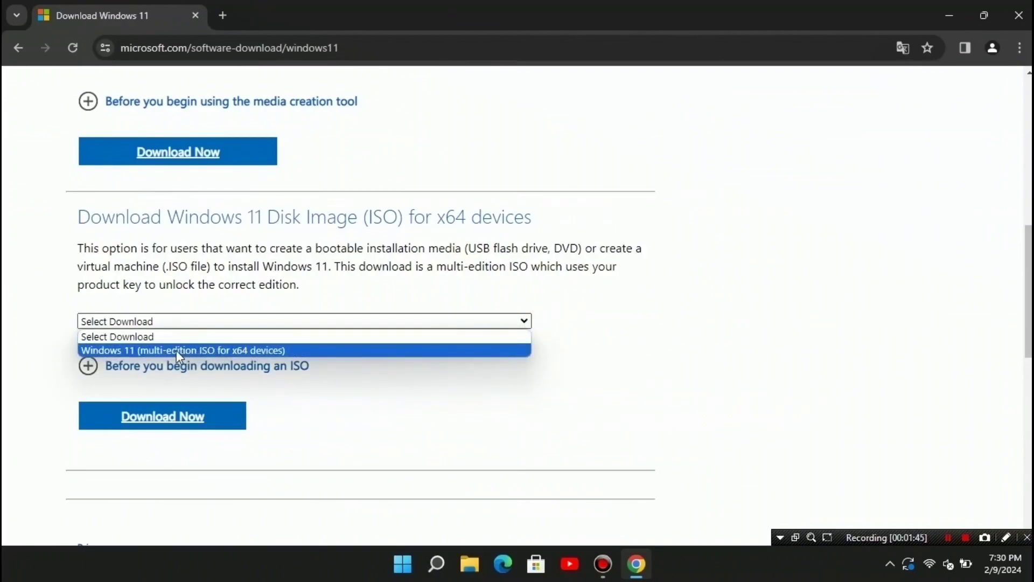
{"action": "left_click", "coordinate": [235, 351]}
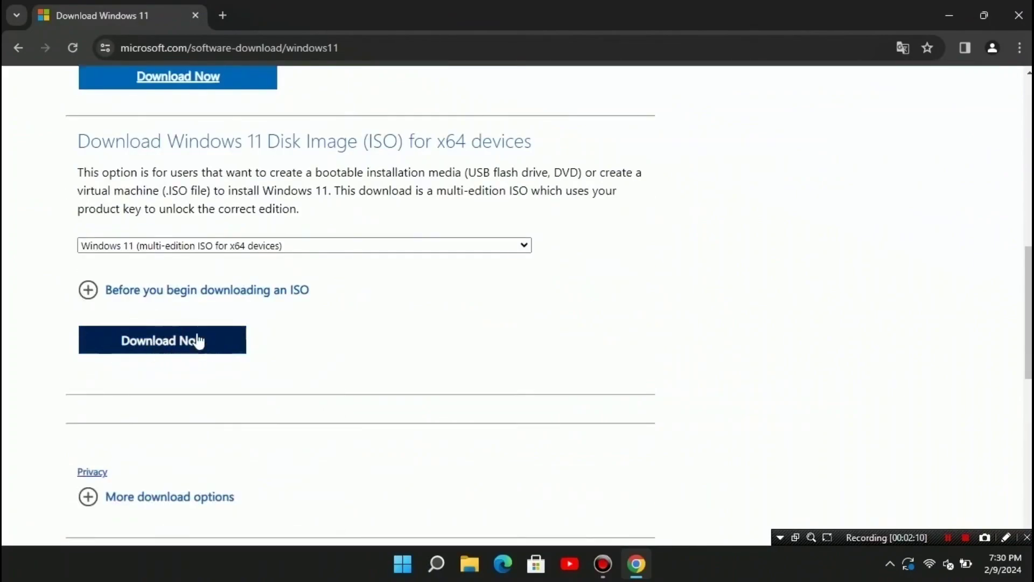
{"action": "left_click", "coordinate": [189, 343]}
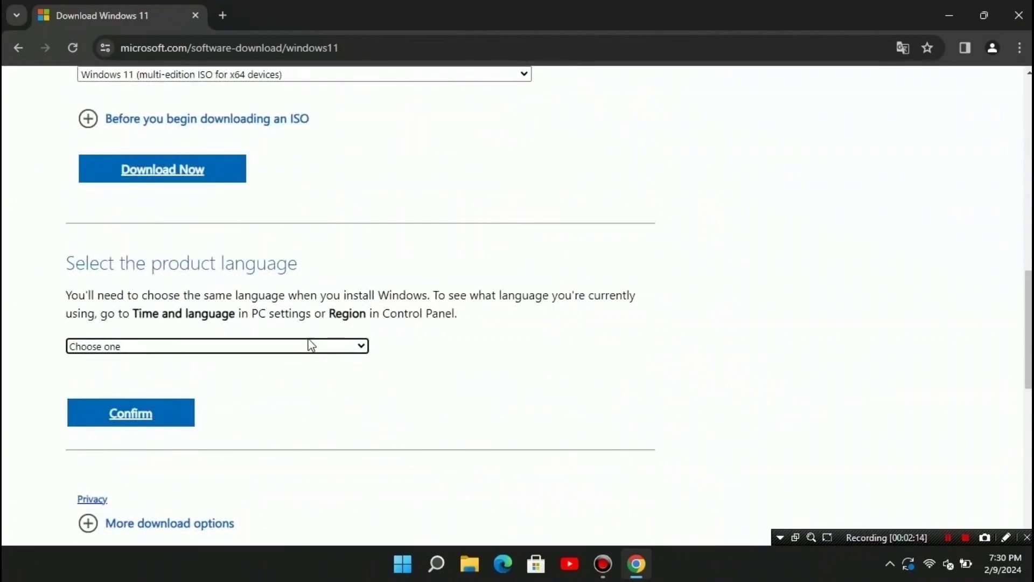
Set the product language to English International and confirm it.
{"action": "left_click", "coordinate": [365, 349]}
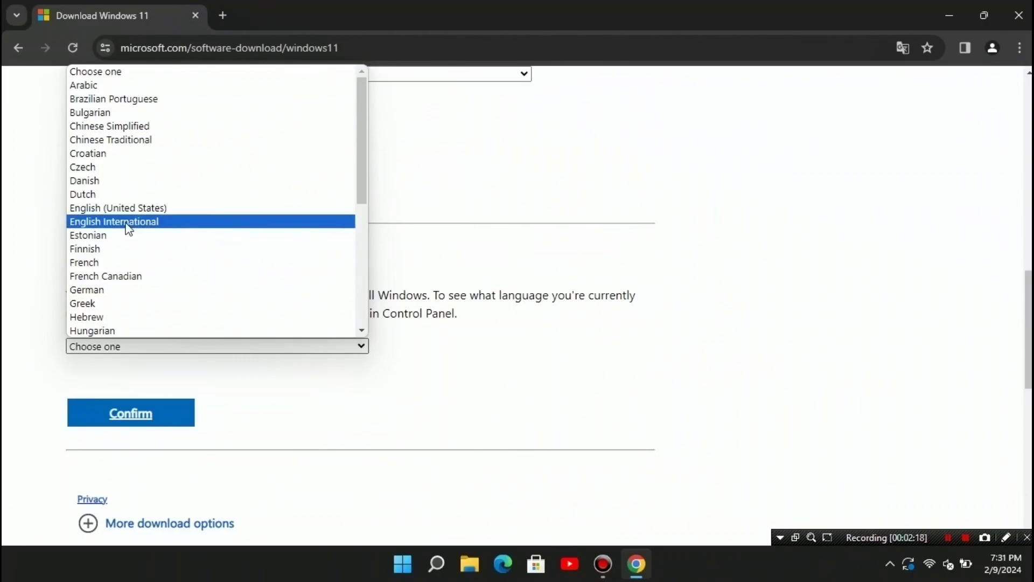
{"action": "left_click", "coordinate": [129, 229]}
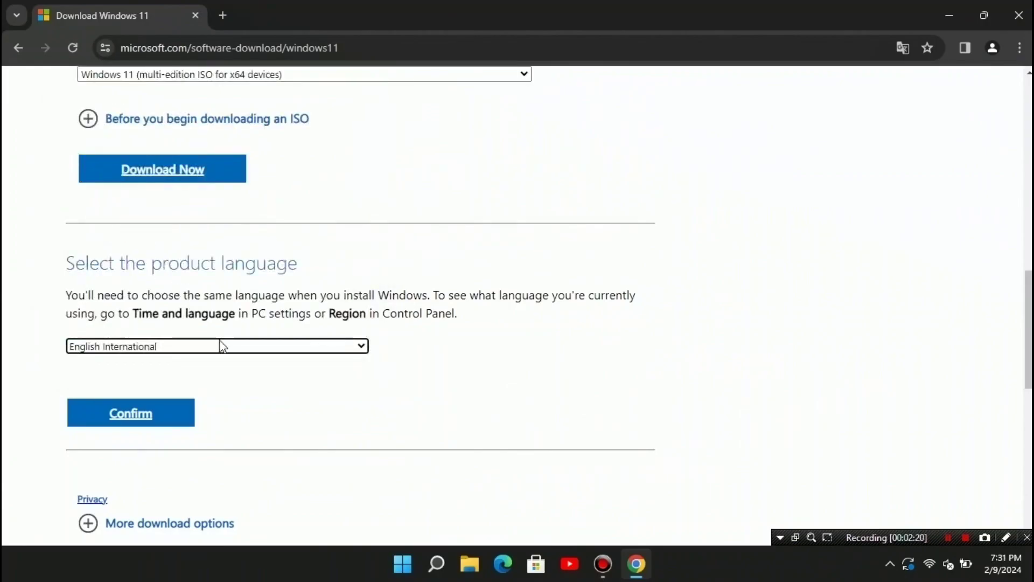
{"action": "left_click", "coordinate": [148, 416]}
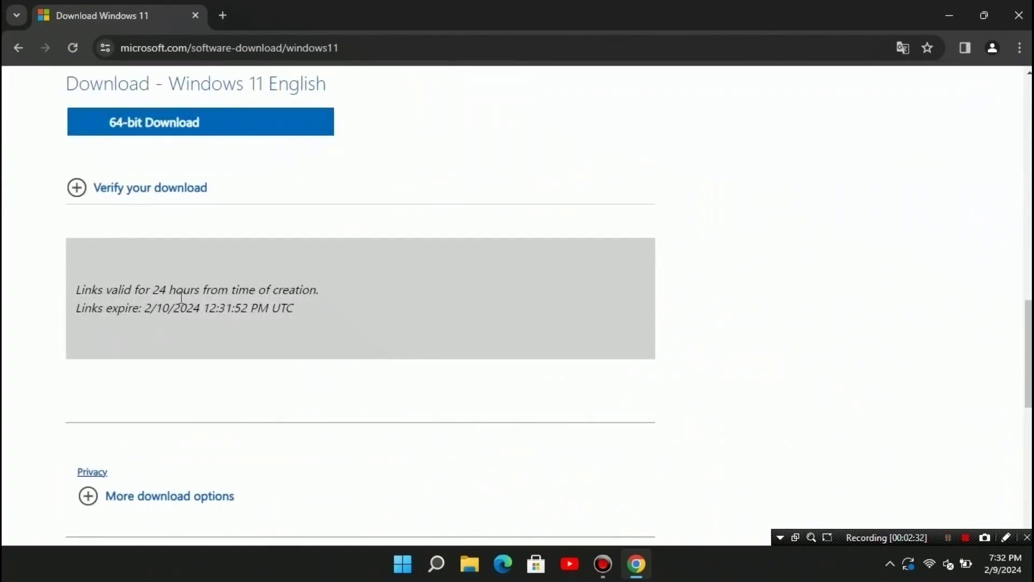
Start the 64-bit download of the Windows 11 English ISO.
{"action": "scroll", "coordinate": [191, 292], "scroll_direction": "up", "scroll_amount": 5}
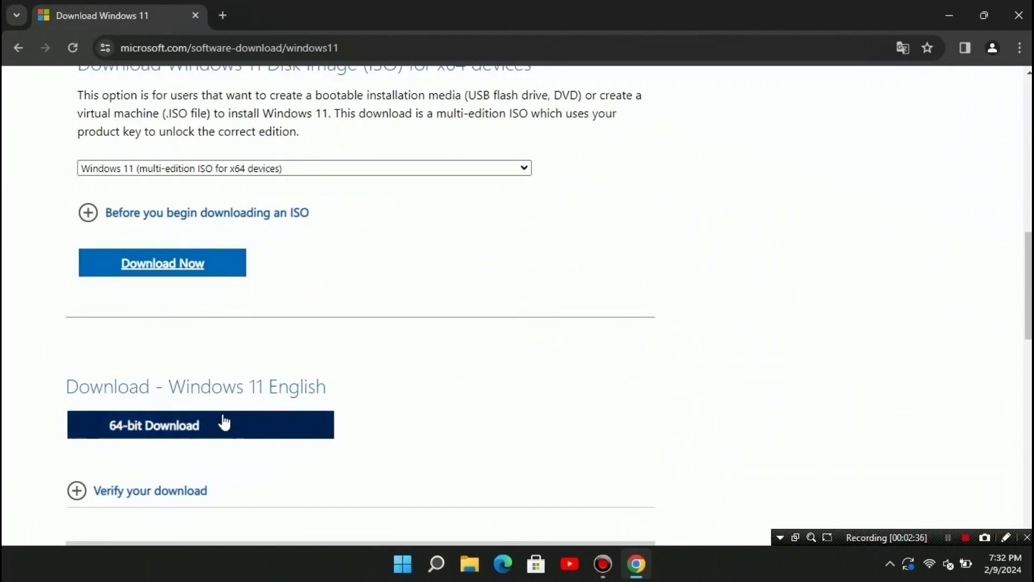
{"action": "scroll", "coordinate": [204, 361], "scroll_direction": "down", "scroll_amount": 1}
{"action": "left_click", "coordinate": [184, 365]}
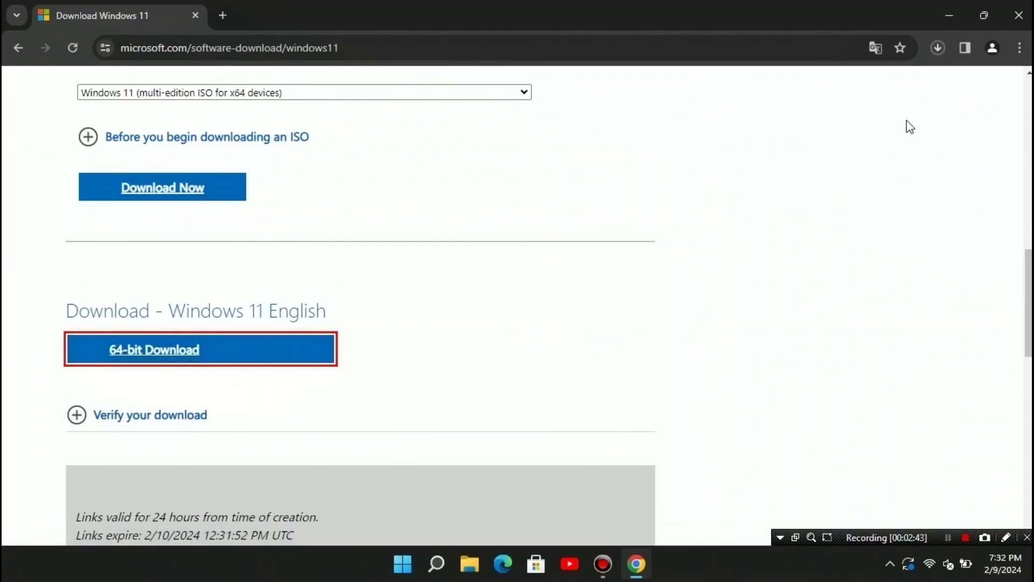
Check the progress of the Win11_23H2_English_x64v2.iso download in the recent download history.
{"action": "left_click", "coordinate": [944, 47]}
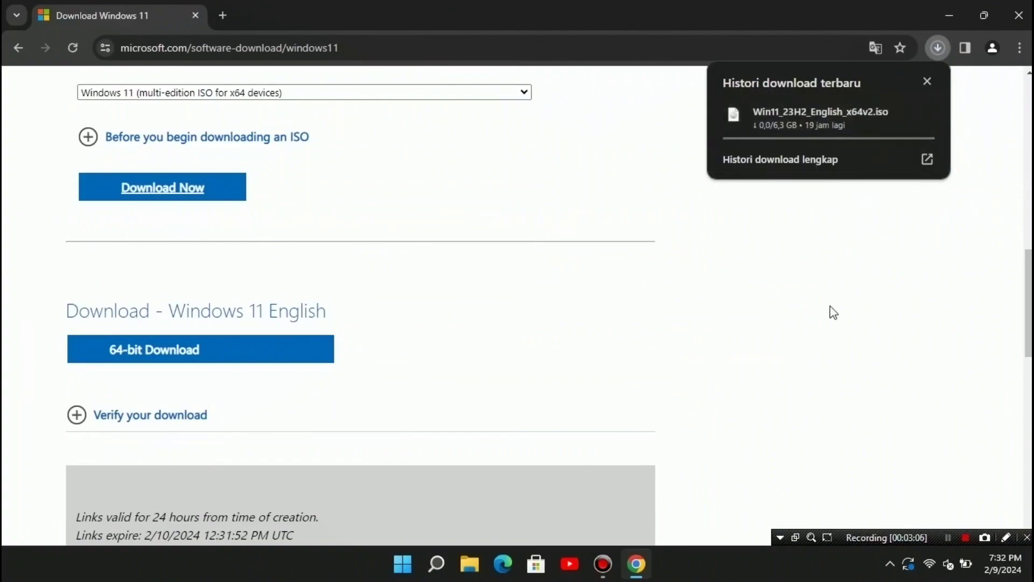
{"action": "left_click", "coordinate": [850, 213]}
{"action": "scroll", "coordinate": [850, 213], "scroll_direction": "down", "scroll_amount": 1}
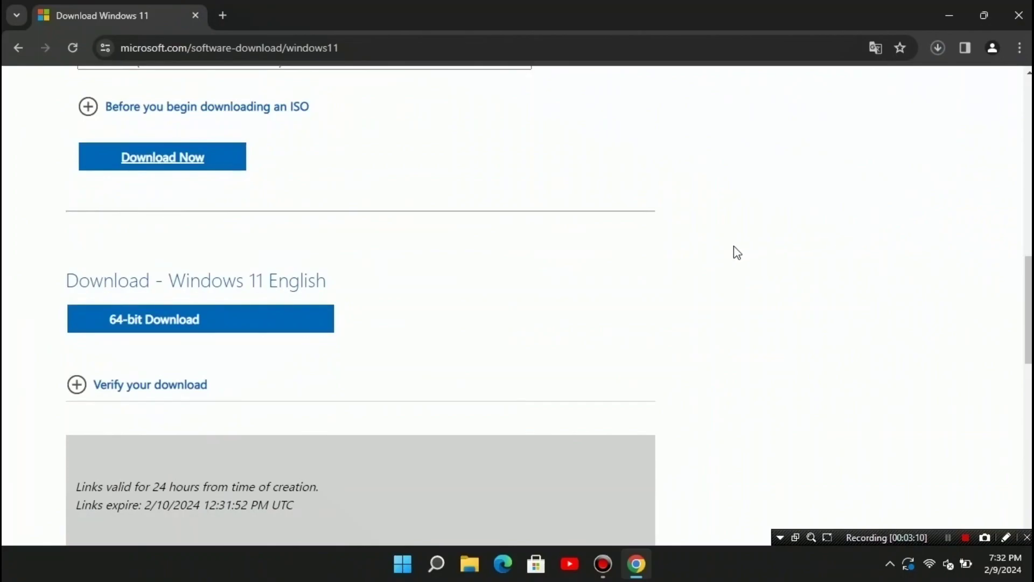
{"action": "scroll", "coordinate": [735, 249], "scroll_direction": "up", "scroll_amount": 4}
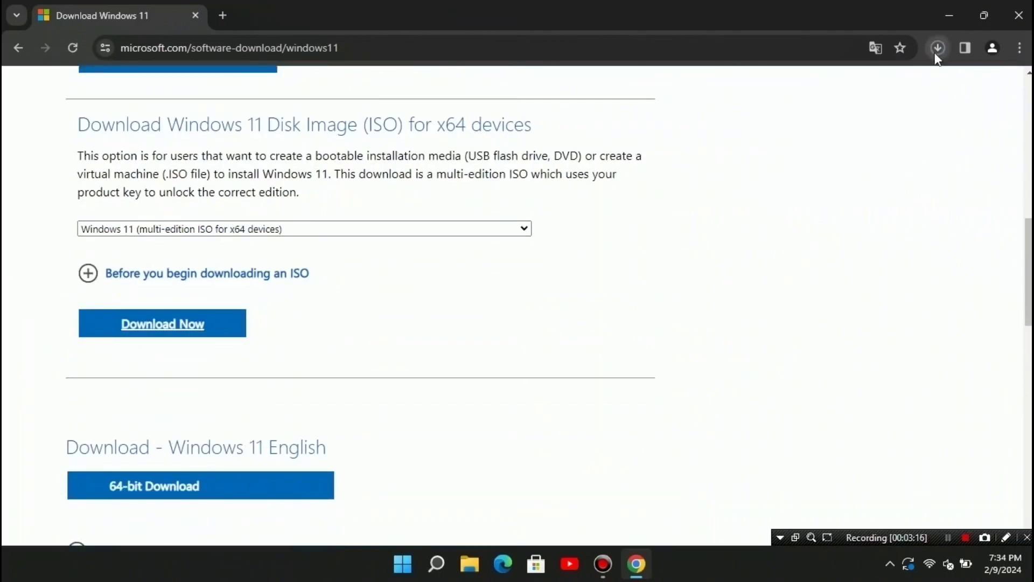
Cancel the Win11_23H2_English_x64v2.iso download and close Chrome.
{"action": "left_click", "coordinate": [936, 49]}
{"action": "mouse_move", "coordinate": [913, 115]}
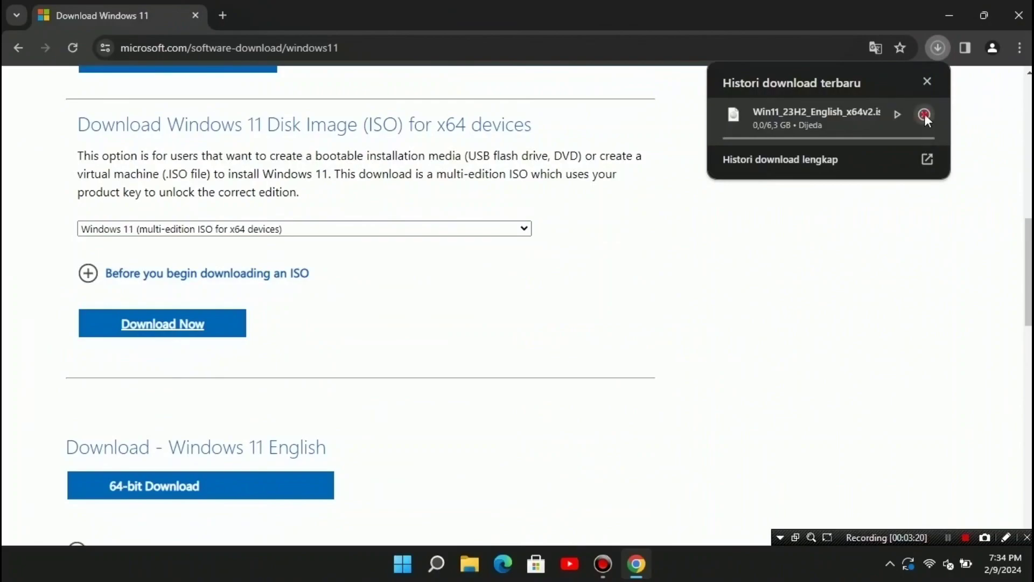
{"action": "left_click", "coordinate": [924, 114]}
{"action": "left_click", "coordinate": [1018, 16]}
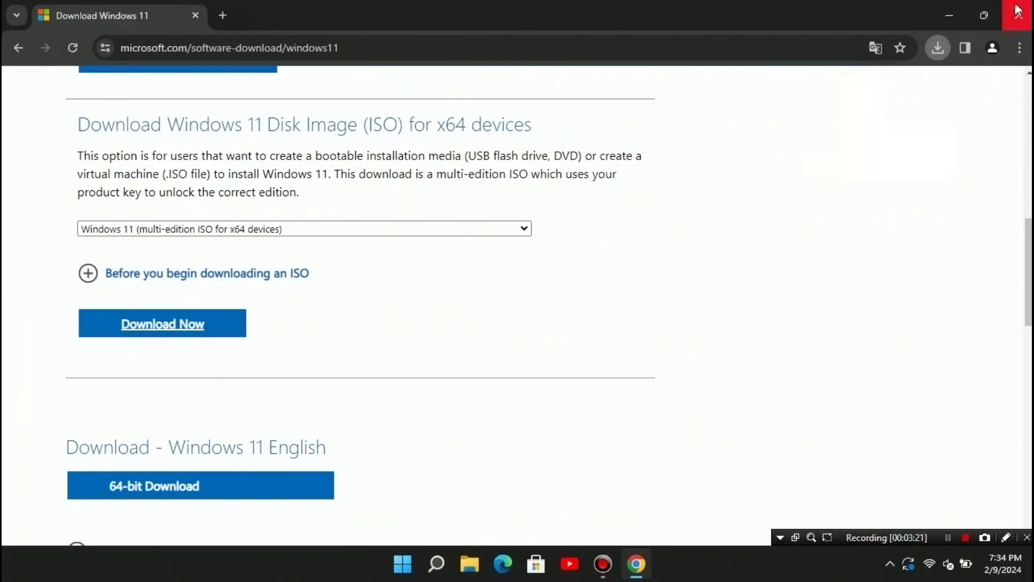
Look in the Downloads folder for an existing Windows 11 image file, and close File Explorer.
{"action": "left_click", "coordinate": [482, 565]}
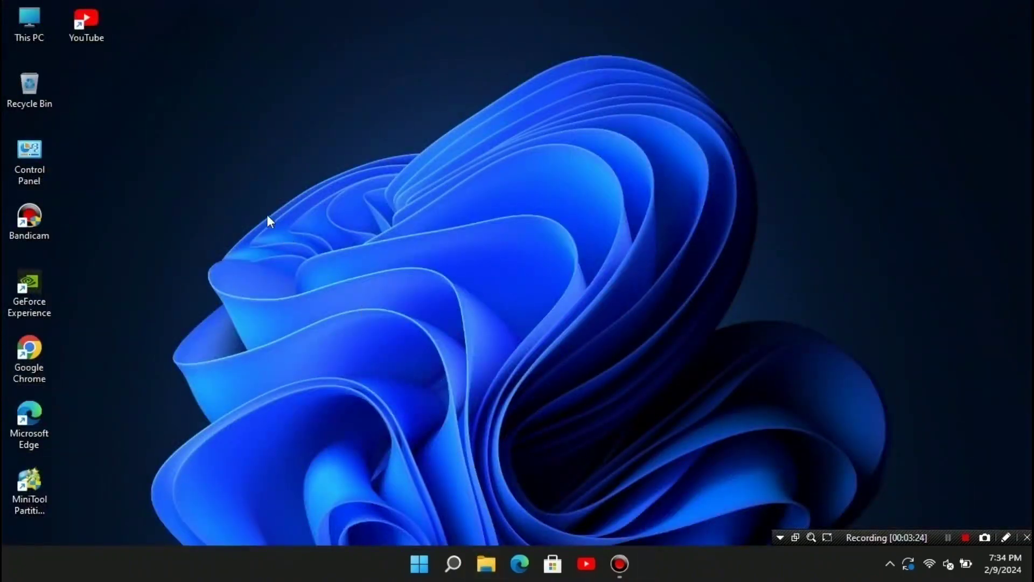
{"action": "left_click", "coordinate": [76, 169]}
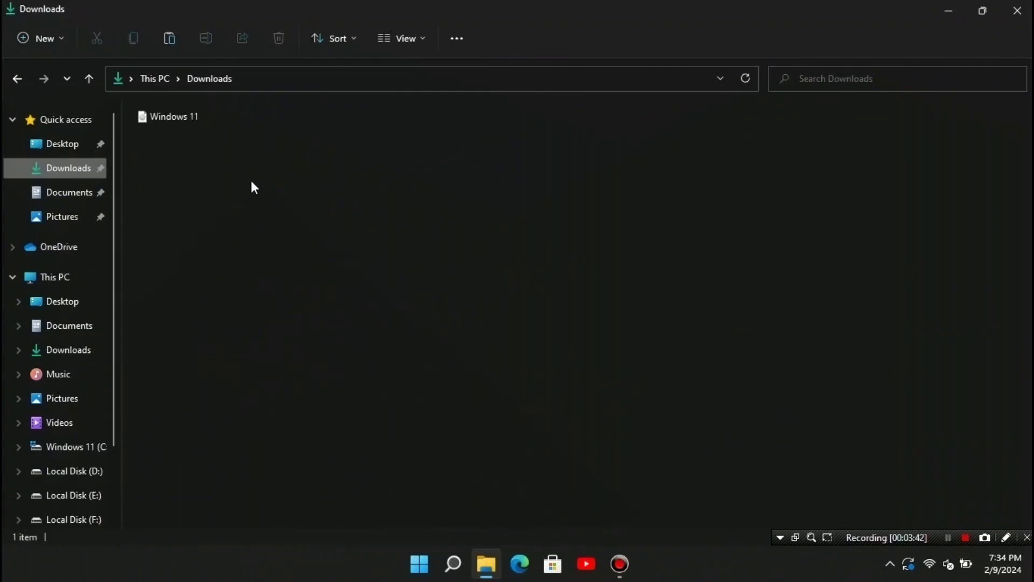
{"action": "left_click", "coordinate": [1017, 10]}
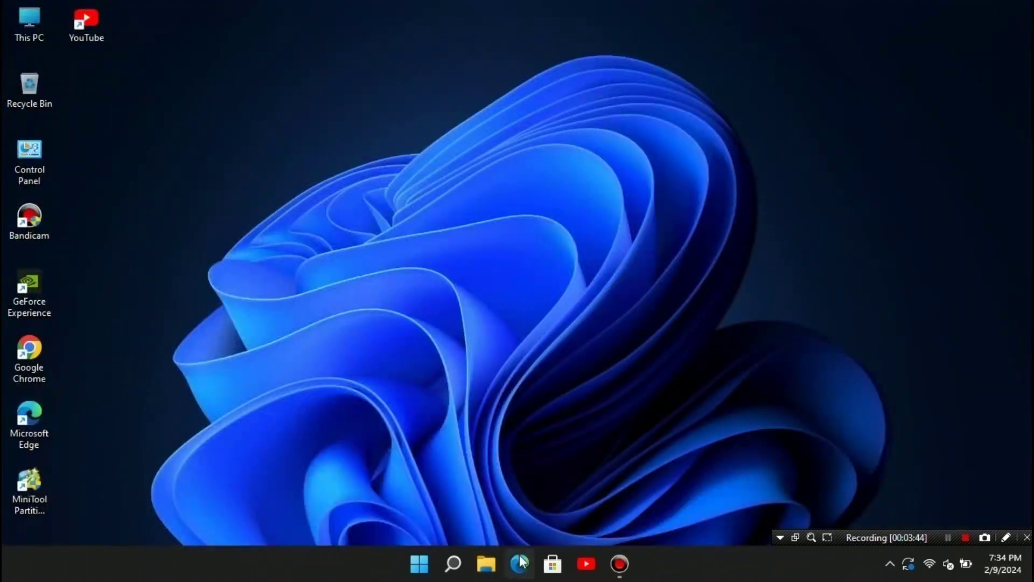
Switch to Microsoft Edge and search the web for "rufus terbaru".
{"action": "left_click", "coordinate": [519, 569]}
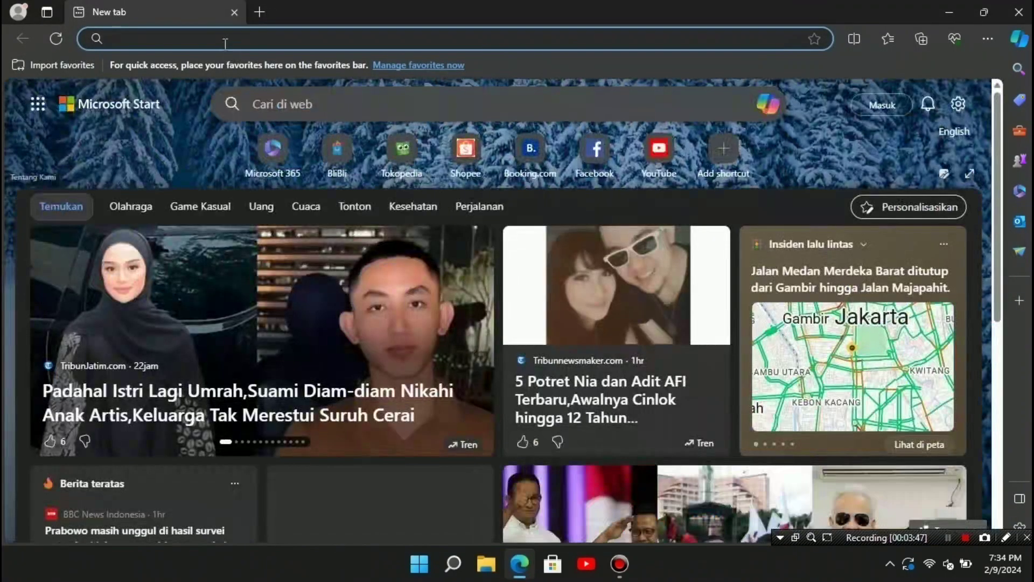
{"action": "left_click", "coordinate": [225, 41]}
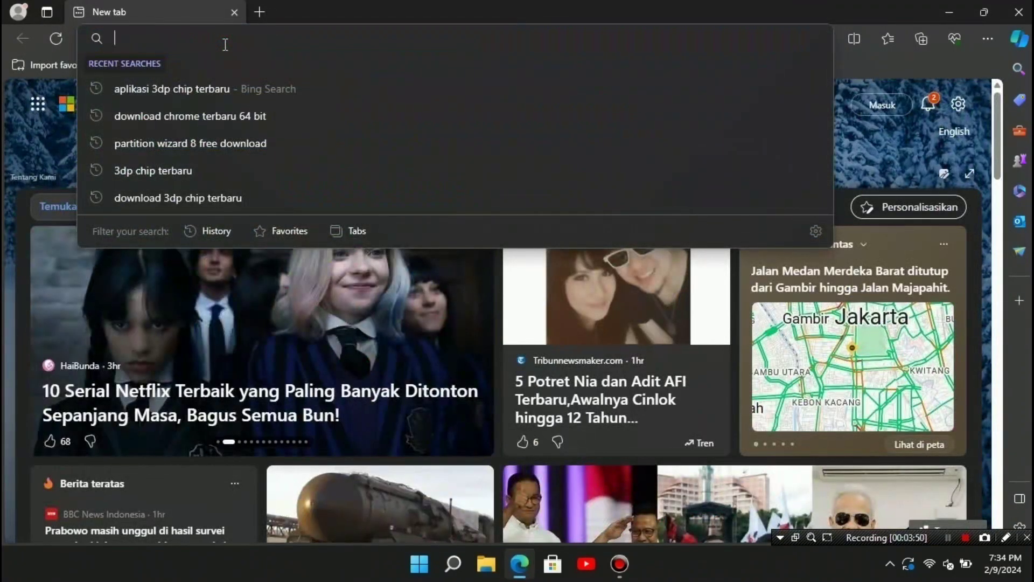
{"action": "type", "text": "rufus"}
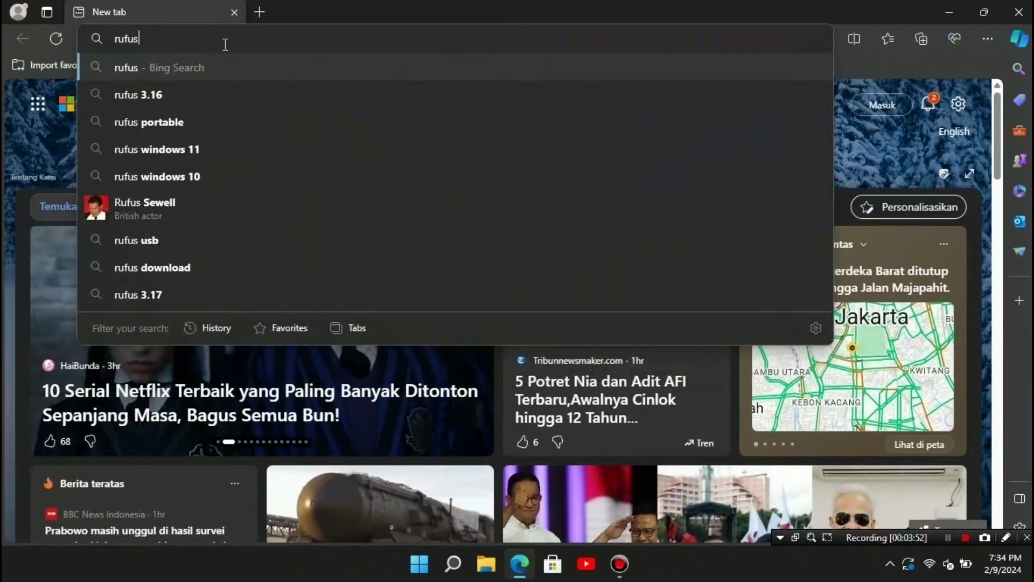
{"action": "type", "text": " t"}
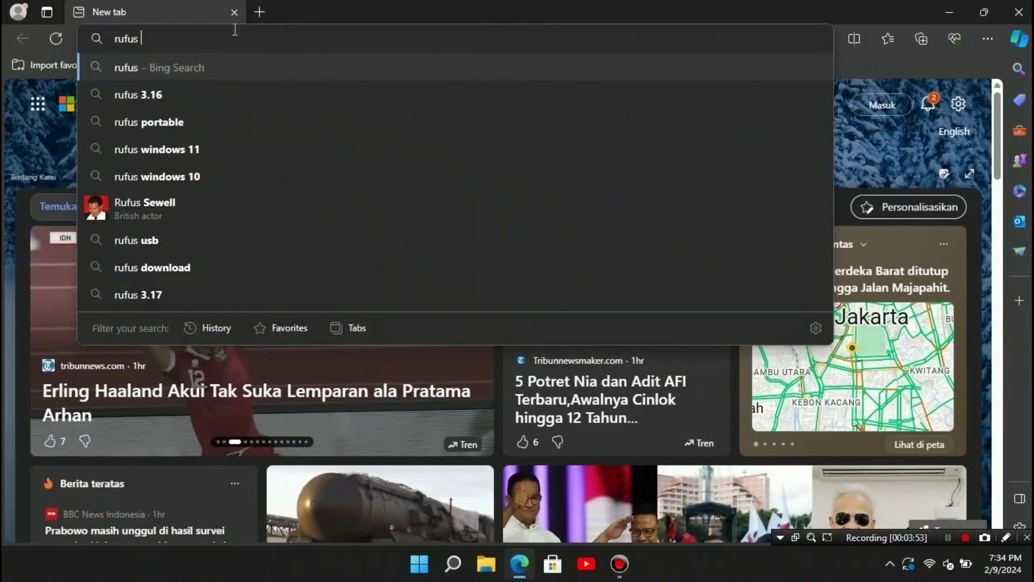
{"action": "type", "text": "erbaru"}
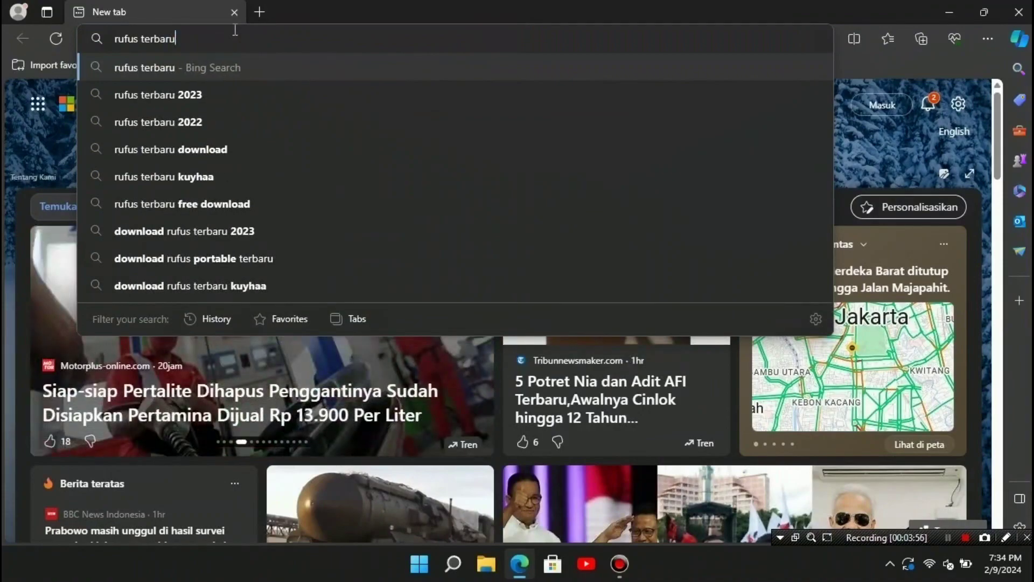
{"action": "key", "text": "Return"}
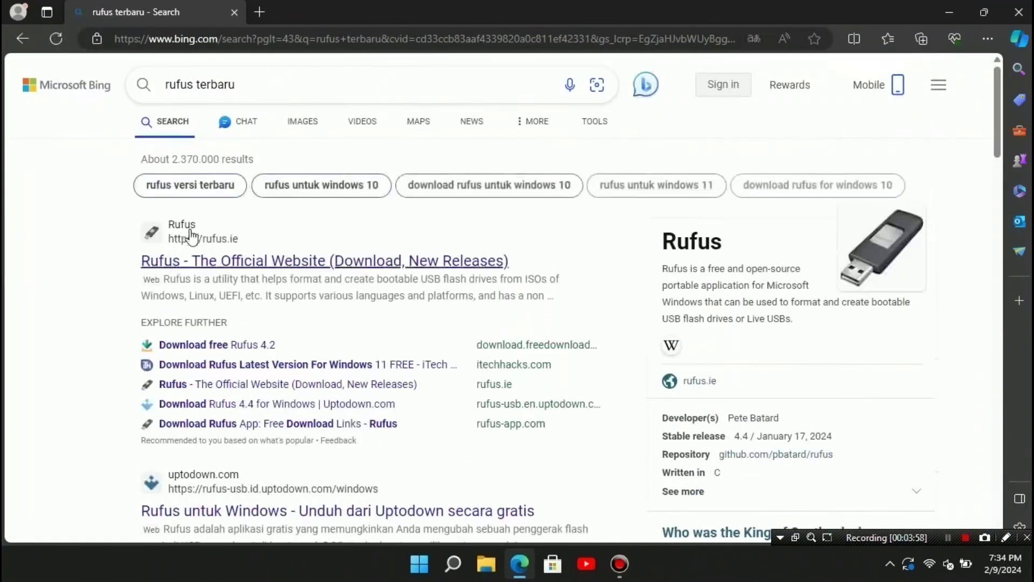
Download the portable Windows x64 release rufus-4.4p.exe from the official Rufus website, dismissing the ad, and close the browser.
{"action": "left_click", "coordinate": [231, 264]}
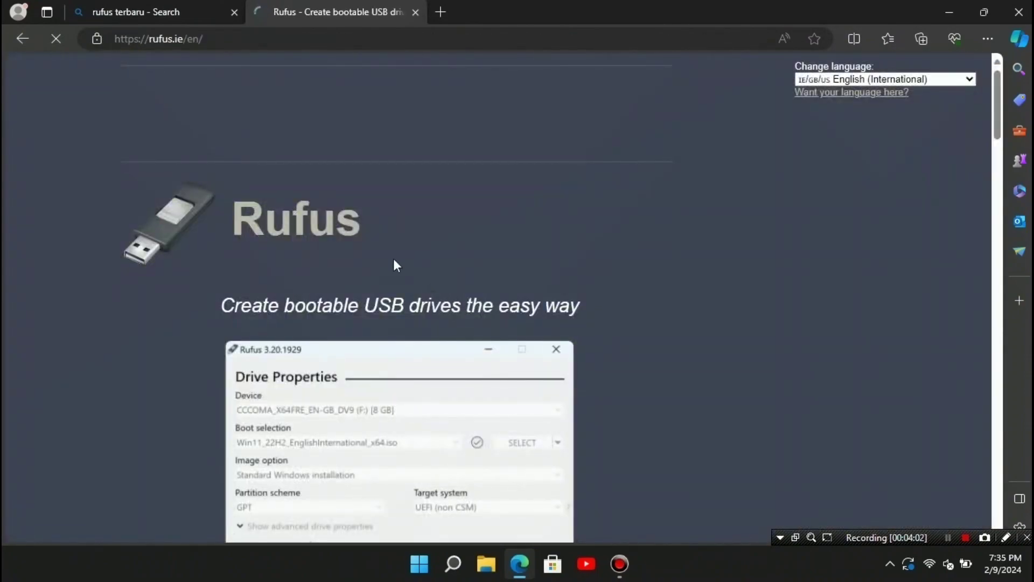
{"action": "scroll", "coordinate": [476, 326], "scroll_direction": "down", "scroll_amount": 10}
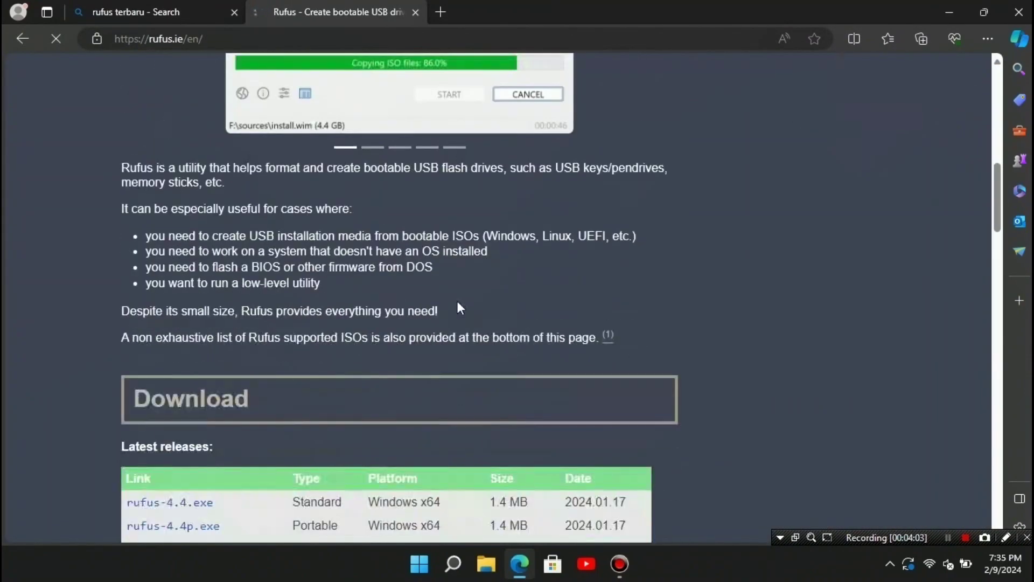
{"action": "scroll", "coordinate": [452, 313], "scroll_direction": "down", "scroll_amount": 3}
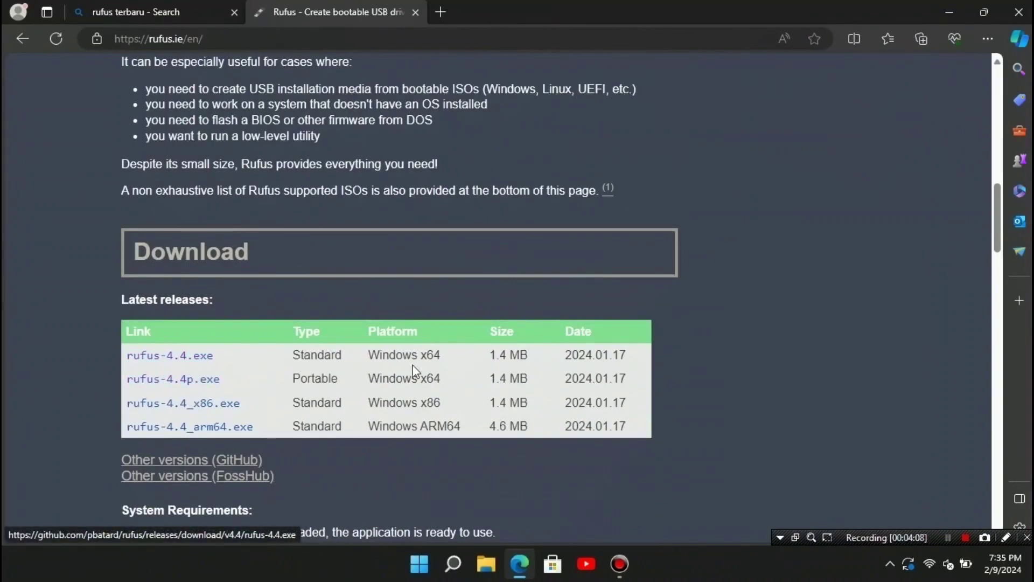
{"action": "left_click", "coordinate": [184, 383]}
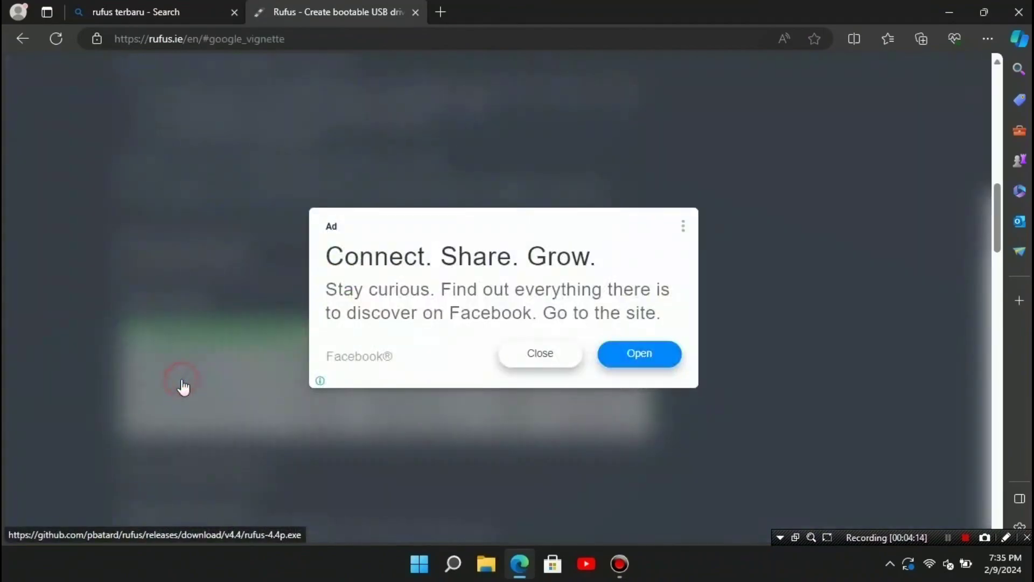
{"action": "left_click", "coordinate": [554, 360]}
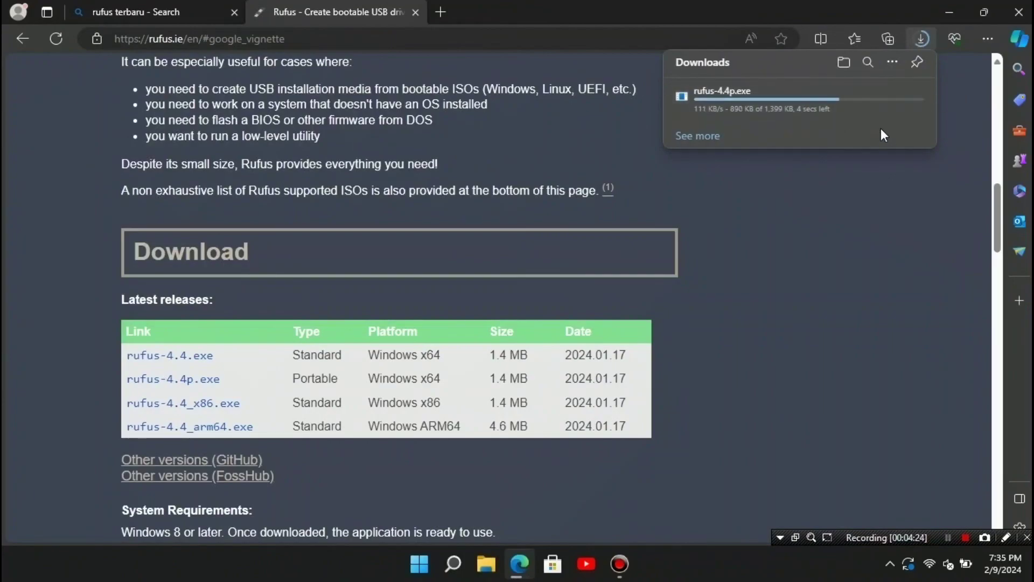
{"action": "mouse_move", "coordinate": [884, 109]}
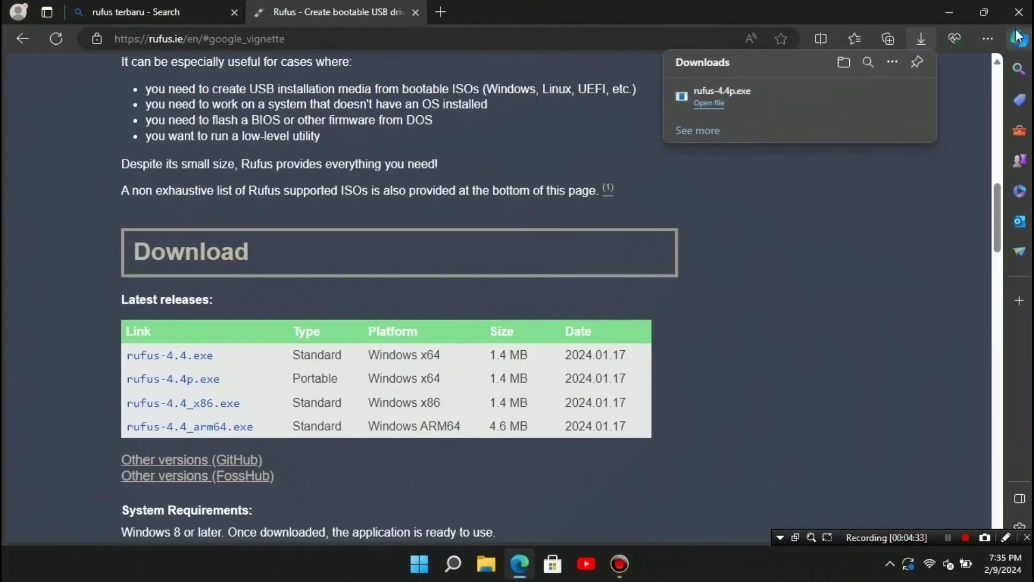
{"action": "left_click", "coordinate": [1019, 11]}
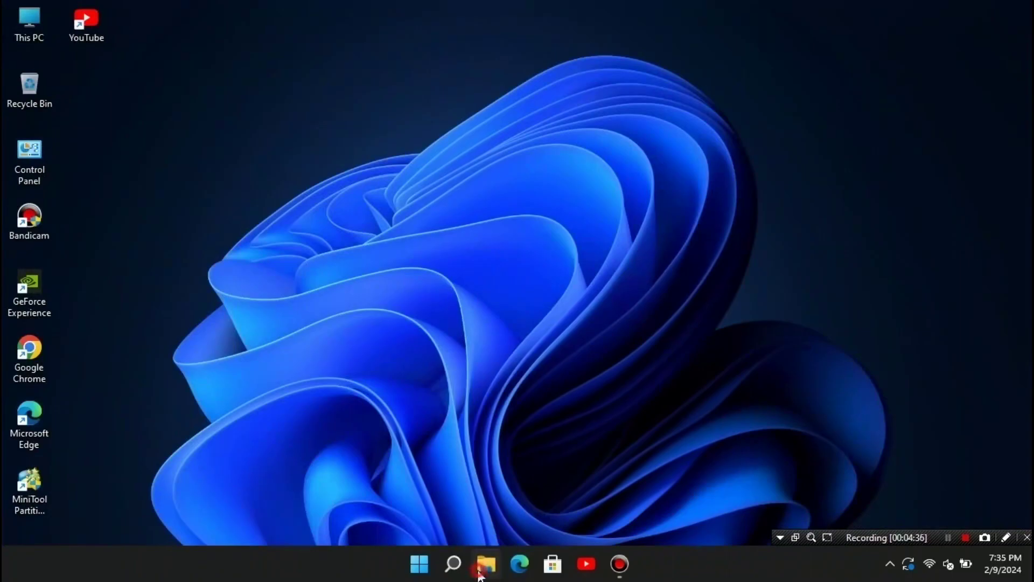
Run rufus-4.4p from the Downloads folder, decline the online update check, and close File Explorer.
{"action": "key", "text": "super+e"}
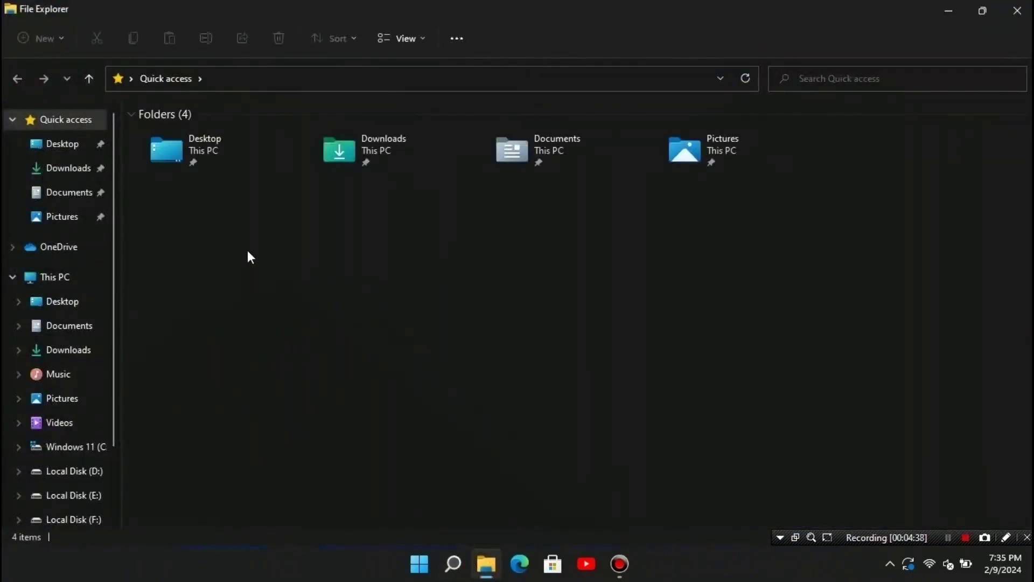
{"action": "left_click", "coordinate": [69, 169]}
{"action": "left_click", "coordinate": [180, 124]}
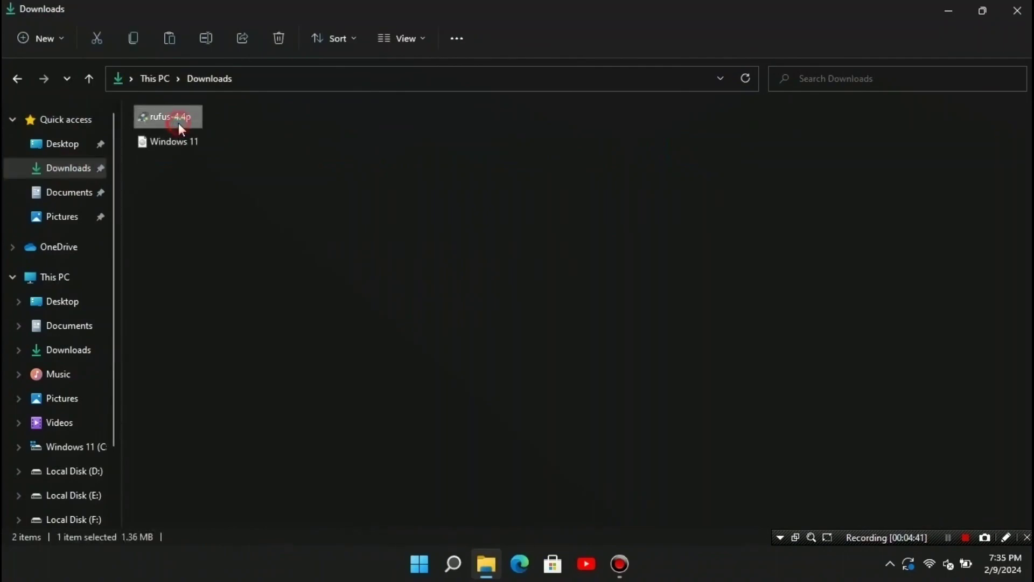
{"action": "double_click", "coordinate": [179, 123]}
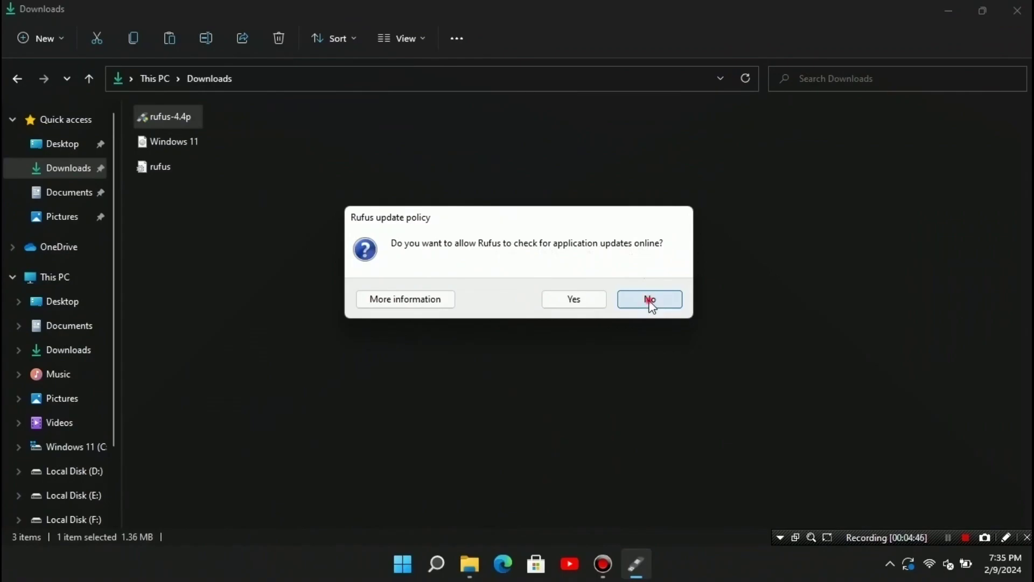
{"action": "left_click", "coordinate": [650, 300]}
{"action": "left_click", "coordinate": [1020, 10]}
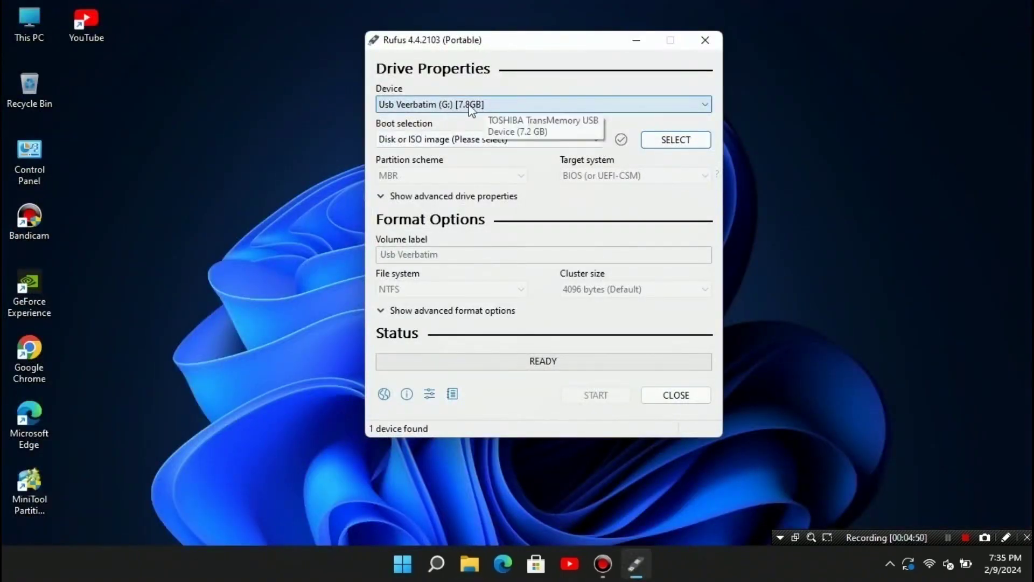
Check the target device in Rufus and inspect the contents of the Usb Veerbatim (G:) drive in File Explorer.
{"action": "left_click", "coordinate": [544, 107]}
{"action": "left_click", "coordinate": [554, 105]}
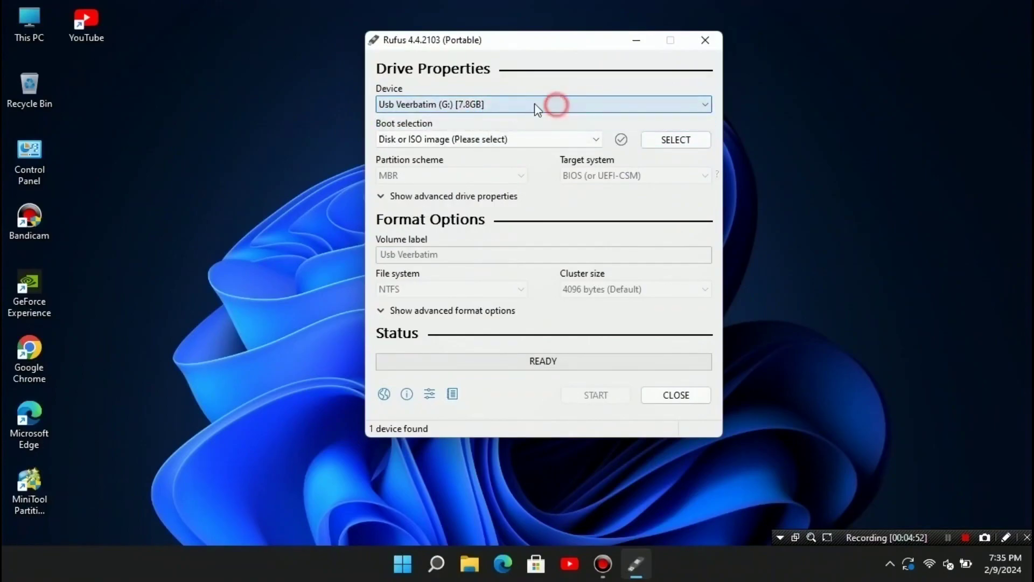
{"action": "left_click", "coordinate": [469, 563]}
{"action": "left_click", "coordinate": [58, 278]}
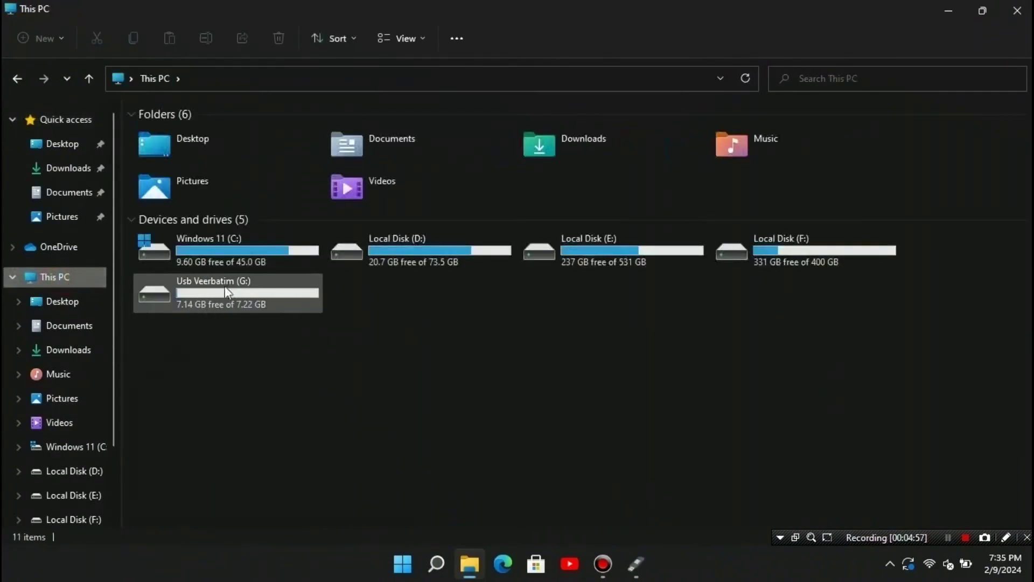
{"action": "double_click", "coordinate": [233, 296]}
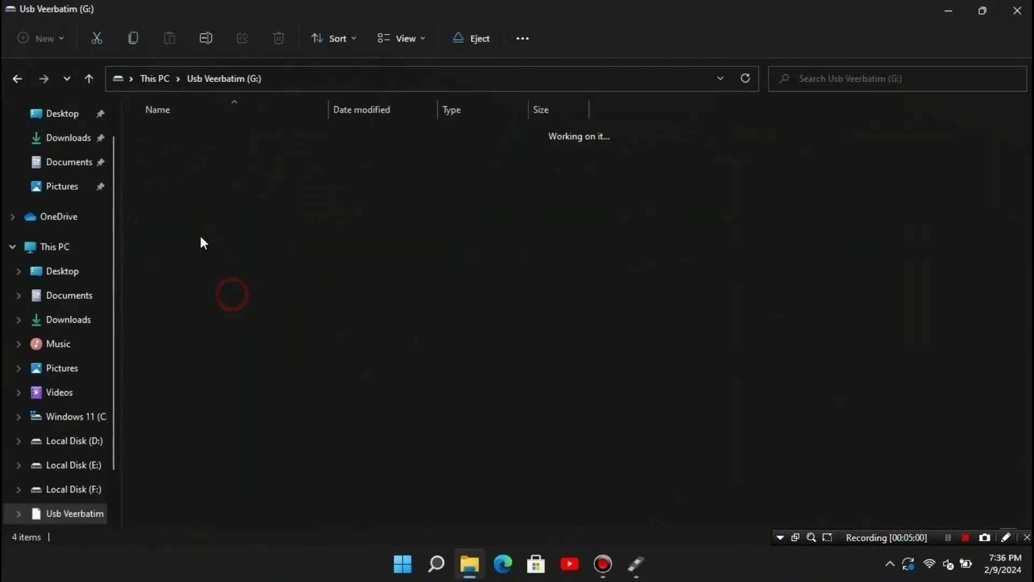
{"action": "left_click_drag", "start_coordinate": [148, 265], "coordinate": [227, 97]}
{"action": "left_click", "coordinate": [1017, 10]}
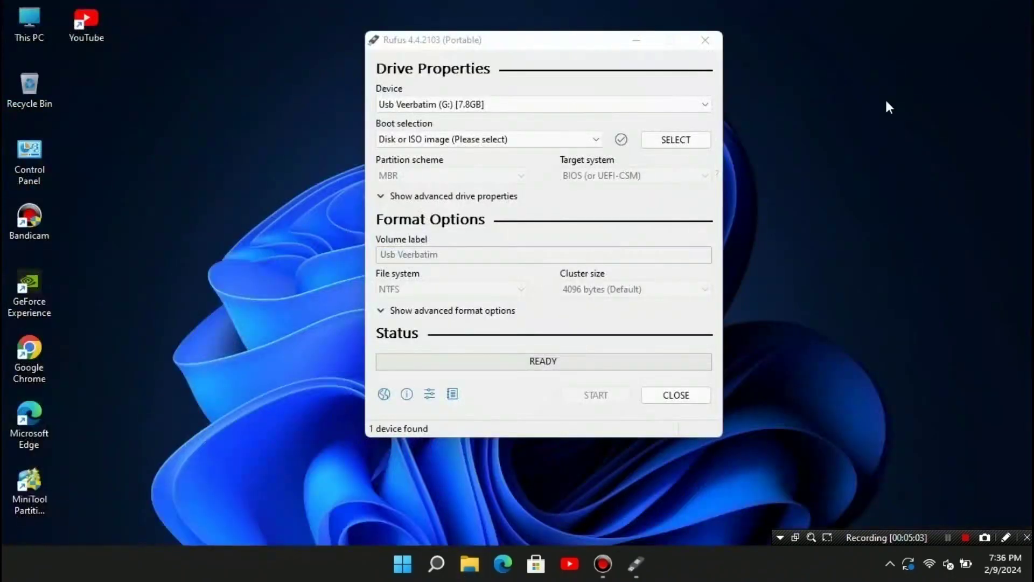
Load the Windows 11 disc image from the Downloads folder as the Rufus boot selection.
{"action": "left_click", "coordinate": [547, 140]}
{"action": "left_click", "coordinate": [547, 140]}
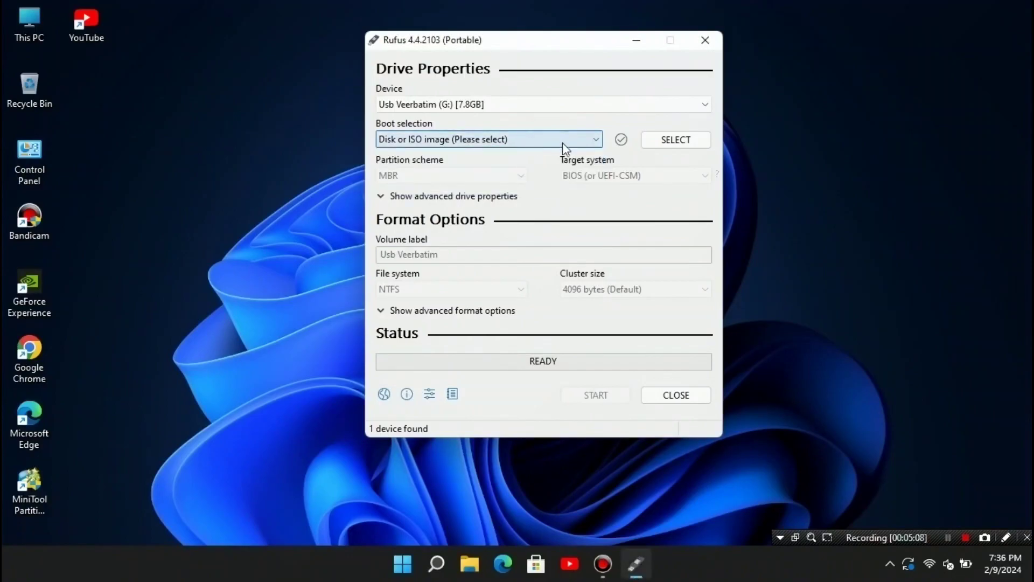
{"action": "left_click", "coordinate": [689, 141]}
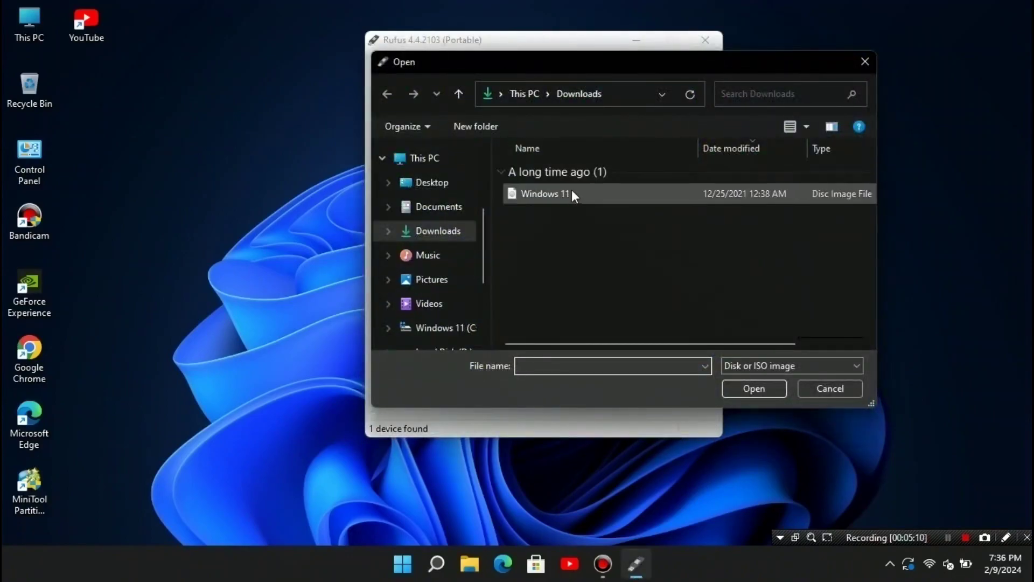
{"action": "double_click", "coordinate": [589, 194]}
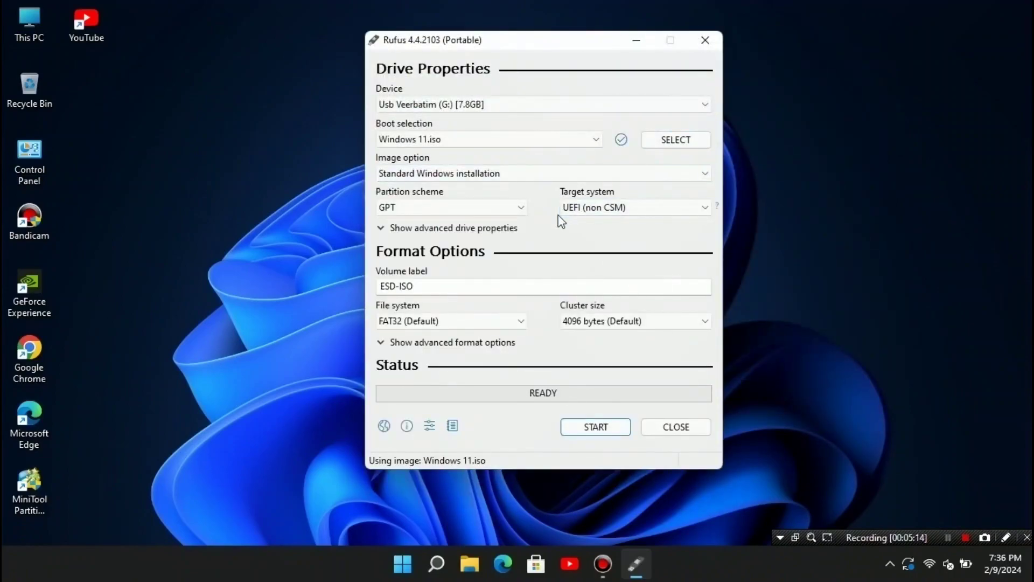
View the partition scheme options in Rufus, and open Disk Management in Computer Management to examine the computer's disks.
{"action": "left_click", "coordinate": [498, 208]}
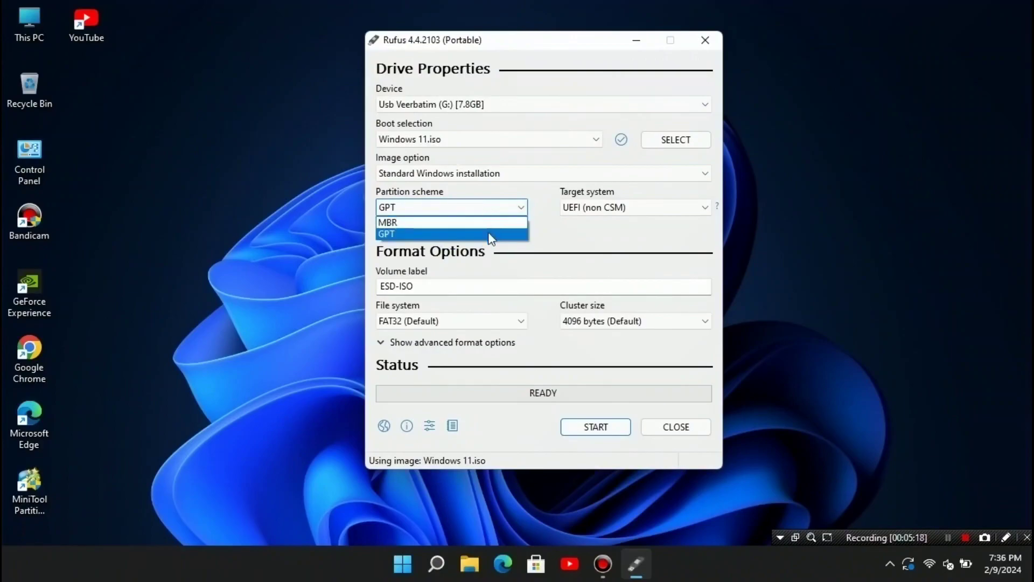
{"action": "left_click", "coordinate": [205, 186]}
{"action": "left_click", "coordinate": [467, 572]}
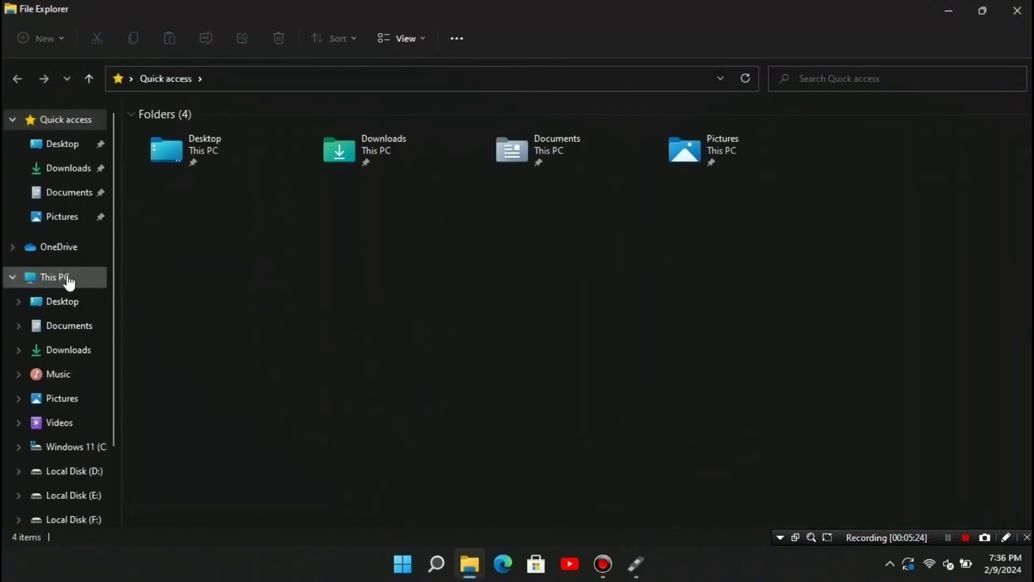
{"action": "left_click", "coordinate": [68, 279]}
{"action": "right_click", "coordinate": [67, 278]}
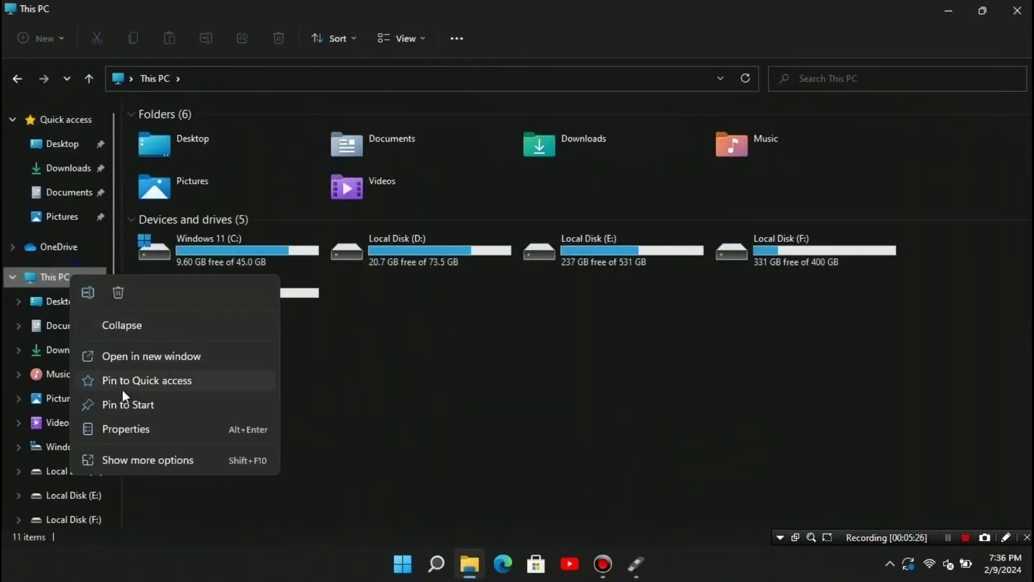
{"action": "left_click", "coordinate": [145, 462]}
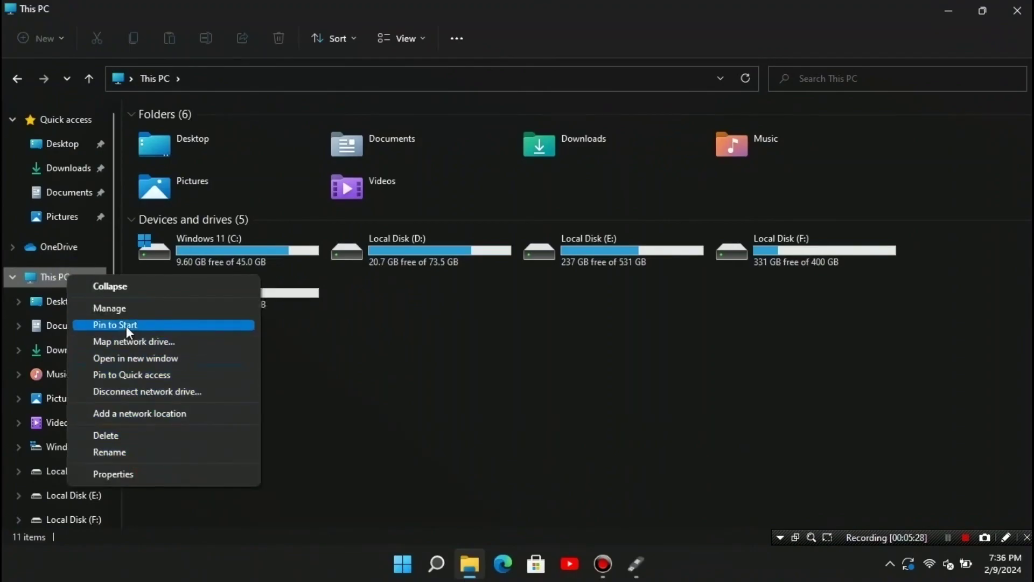
{"action": "left_click", "coordinate": [121, 310]}
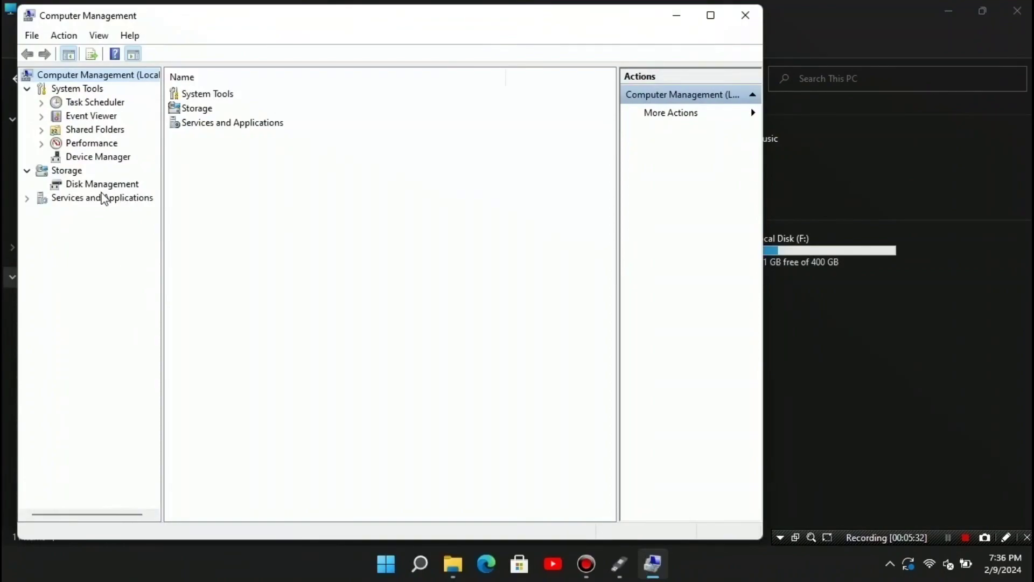
{"action": "left_click", "coordinate": [105, 184]}
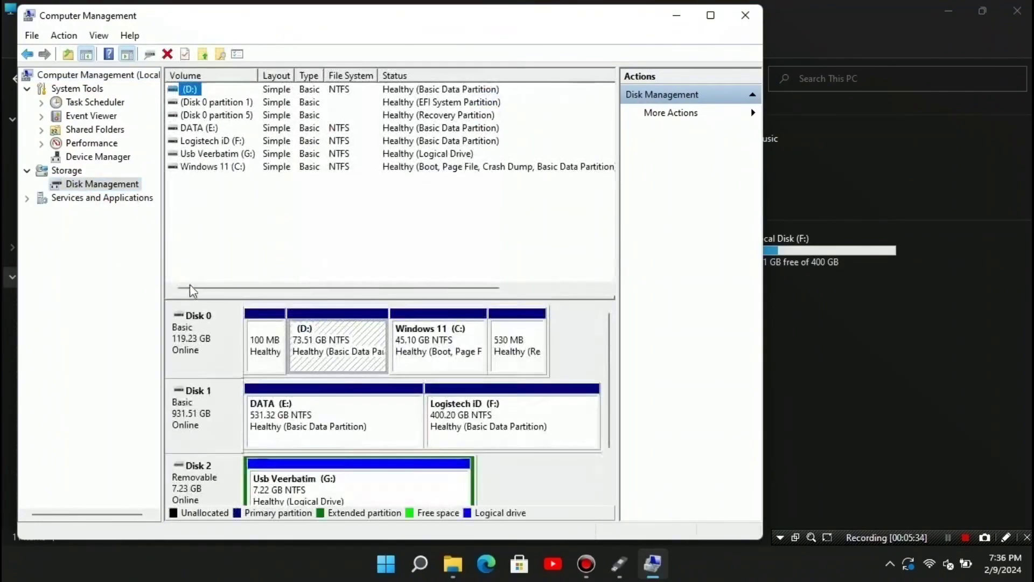
Check the partition style of Disk 0 in its volume properties, and close Computer Management to return to Rufus.
{"action": "left_click", "coordinate": [204, 337]}
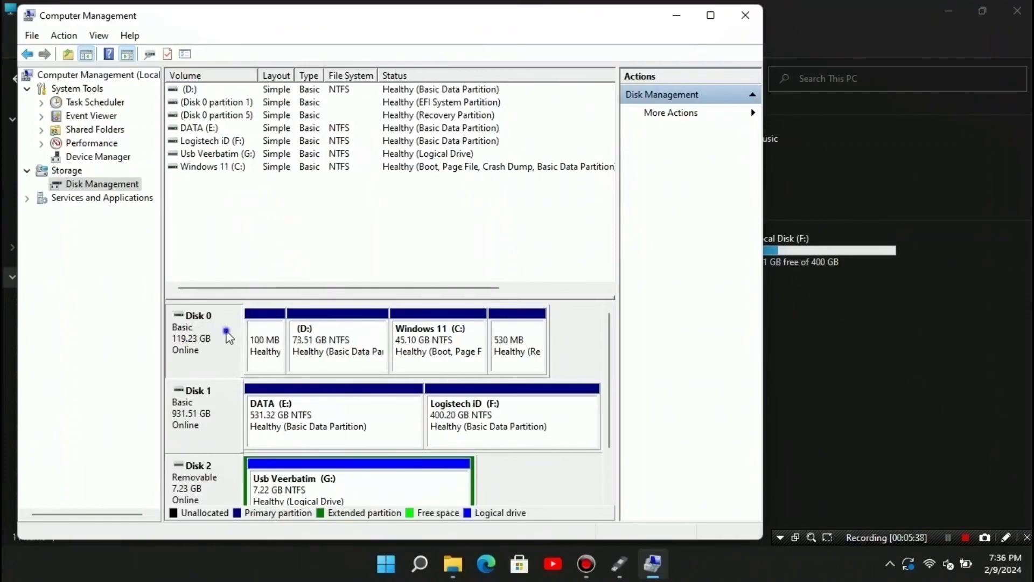
{"action": "right_click", "coordinate": [226, 332]}
{"action": "left_click", "coordinate": [272, 424]}
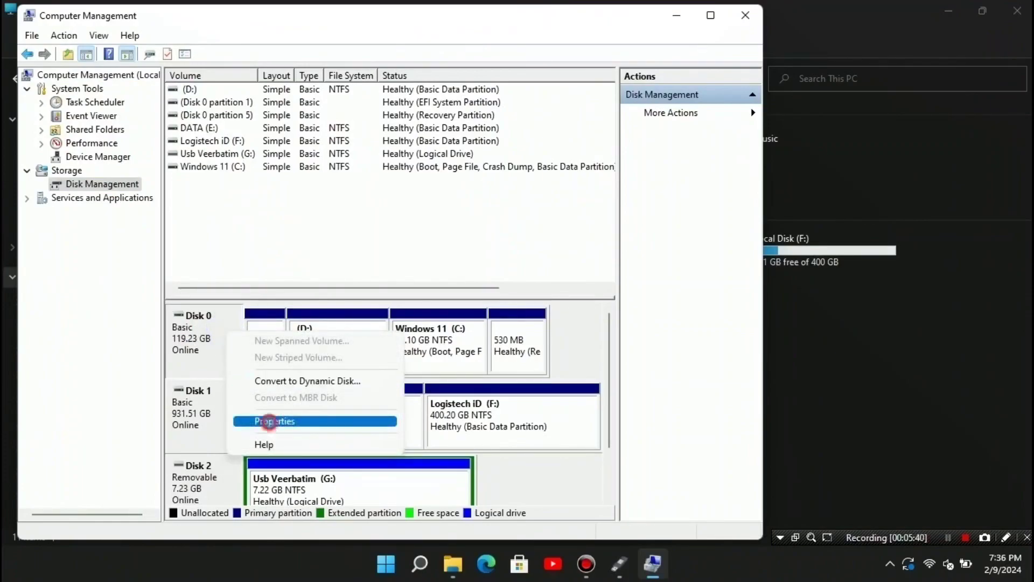
{"action": "left_click", "coordinate": [206, 141]}
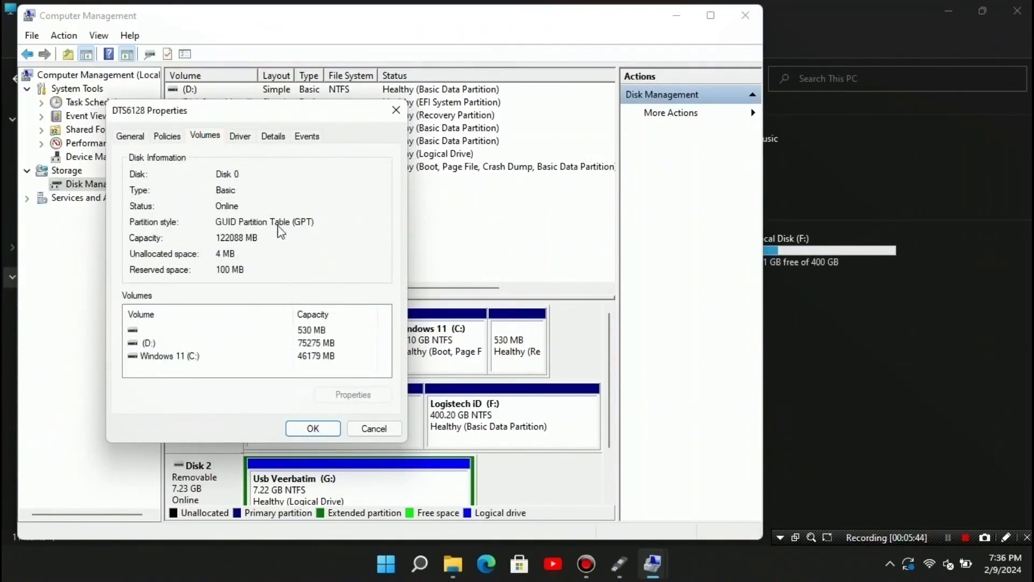
{"action": "left_click", "coordinate": [396, 110]}
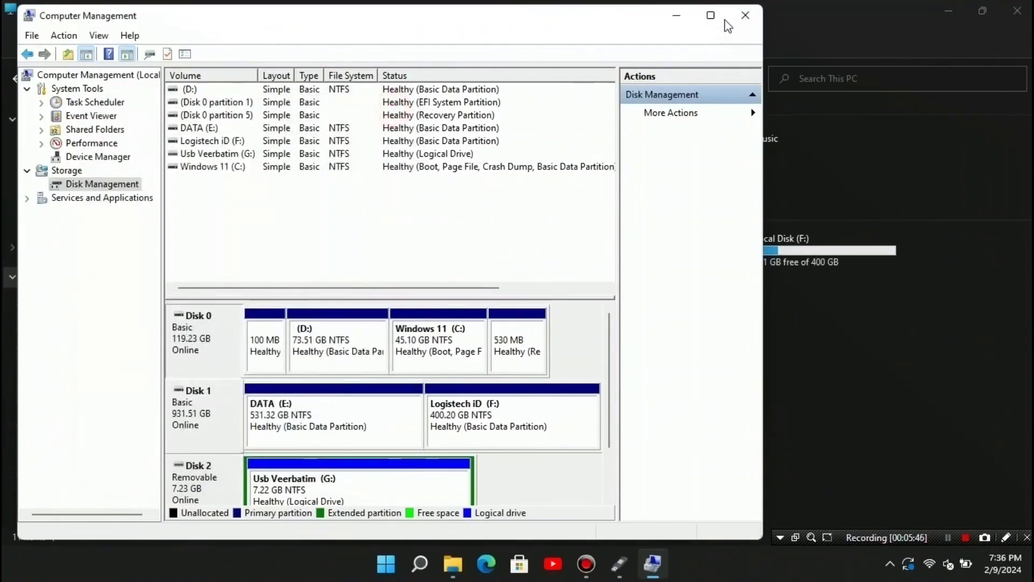
{"action": "left_click", "coordinate": [742, 17]}
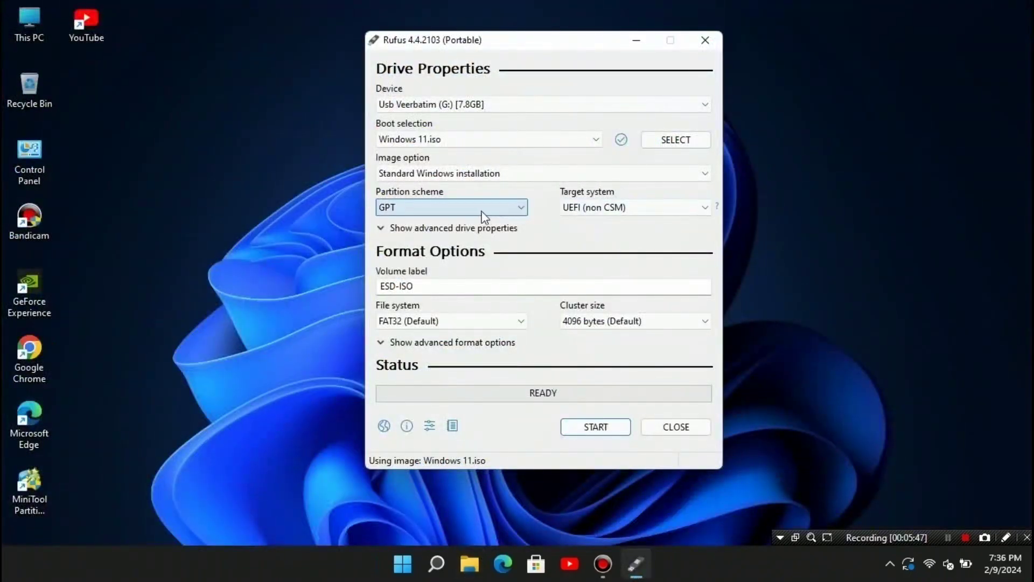
Set the volume label to "Windows 11 Bootable" and keep the file system at FAT32 (Default).
{"action": "double_click", "coordinate": [422, 286]}
{"action": "type", "text": "W"}
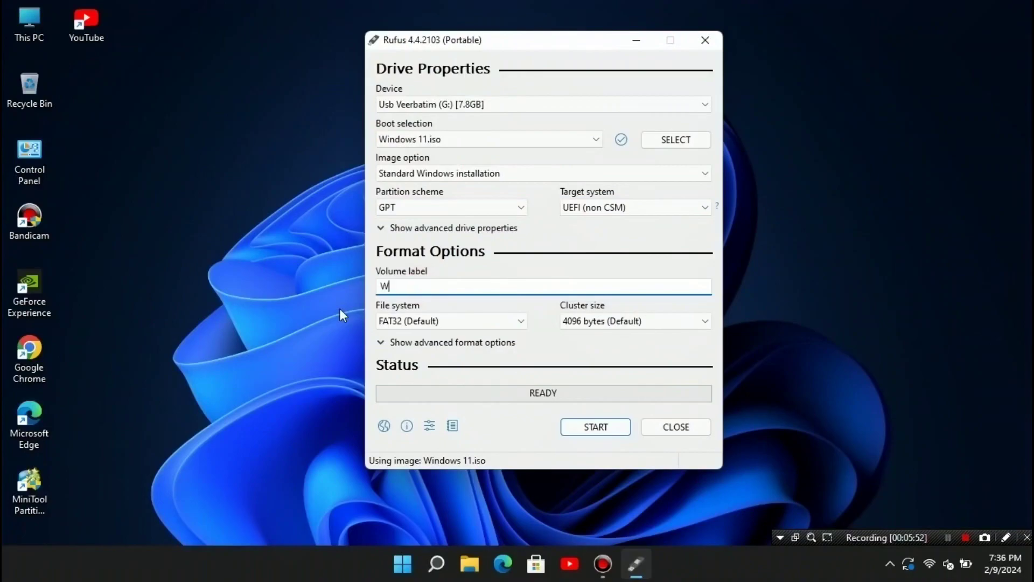
{"action": "type", "text": "indows 11 Bootable"}
{"action": "left_click", "coordinate": [517, 322]}
{"action": "left_click", "coordinate": [515, 323]}
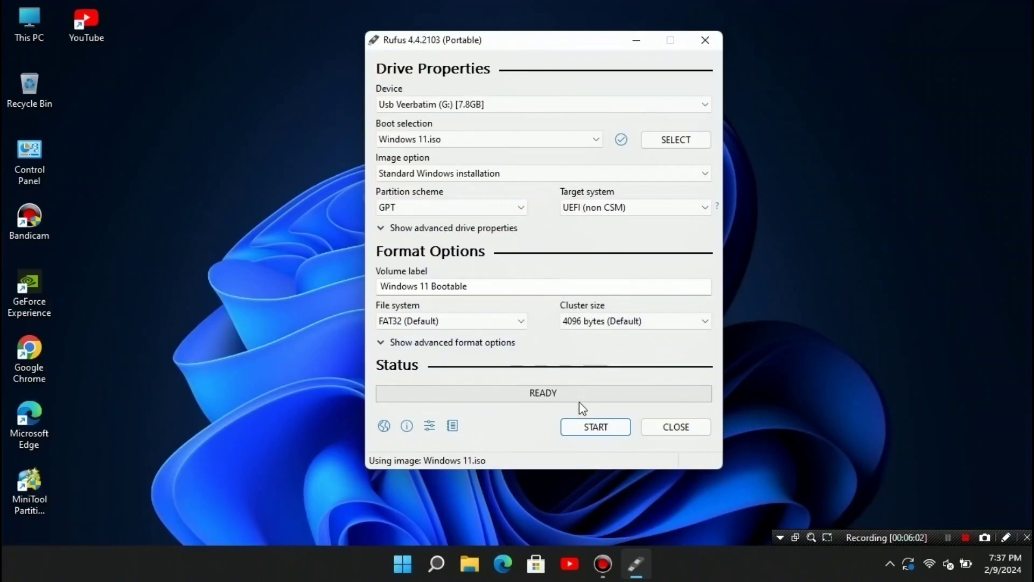
Write the USB drive with only the 4GB+ RAM, Secure Boot and TPM 2.0 requirement removed, accept the data-loss warnings, and close Rufus.
{"action": "left_click", "coordinate": [607, 428]}
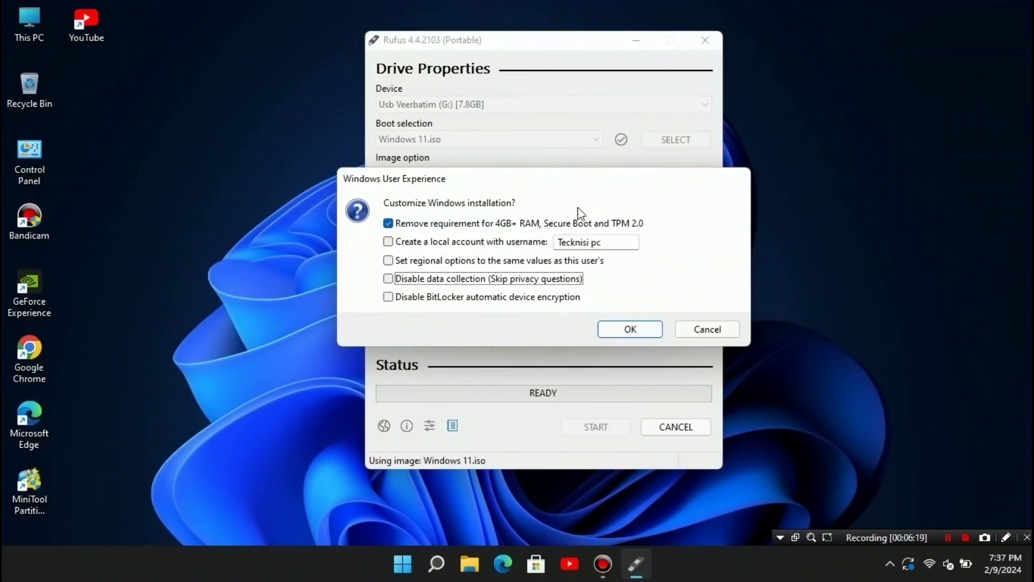
{"action": "left_click", "coordinate": [644, 329]}
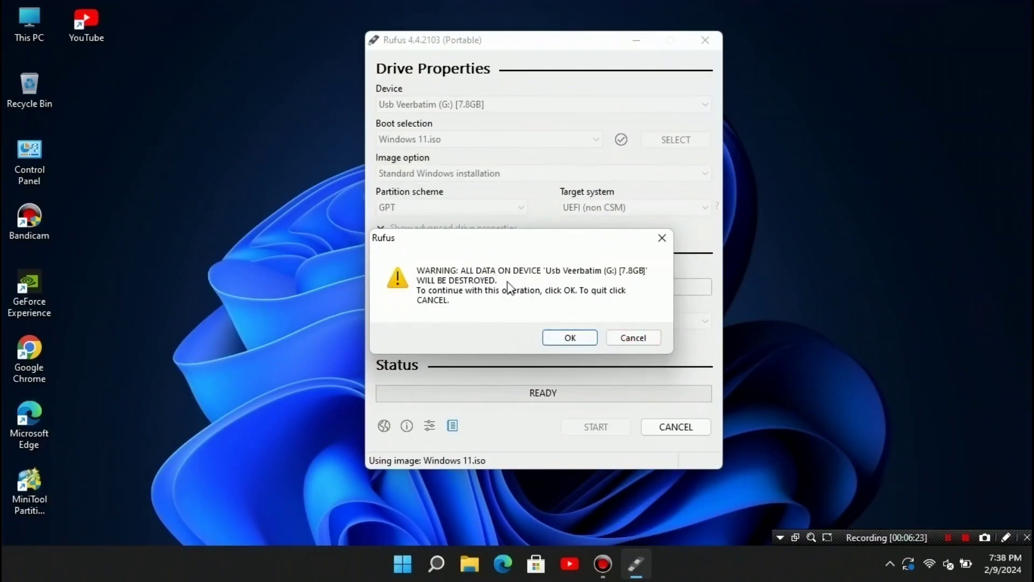
{"action": "left_click", "coordinate": [572, 337]}
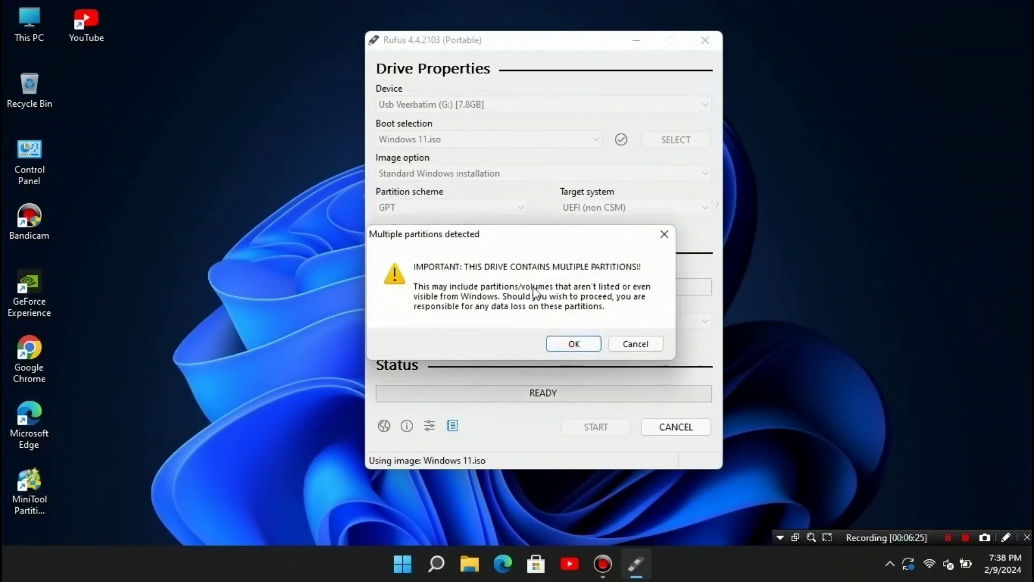
{"action": "left_click", "coordinate": [572, 347]}
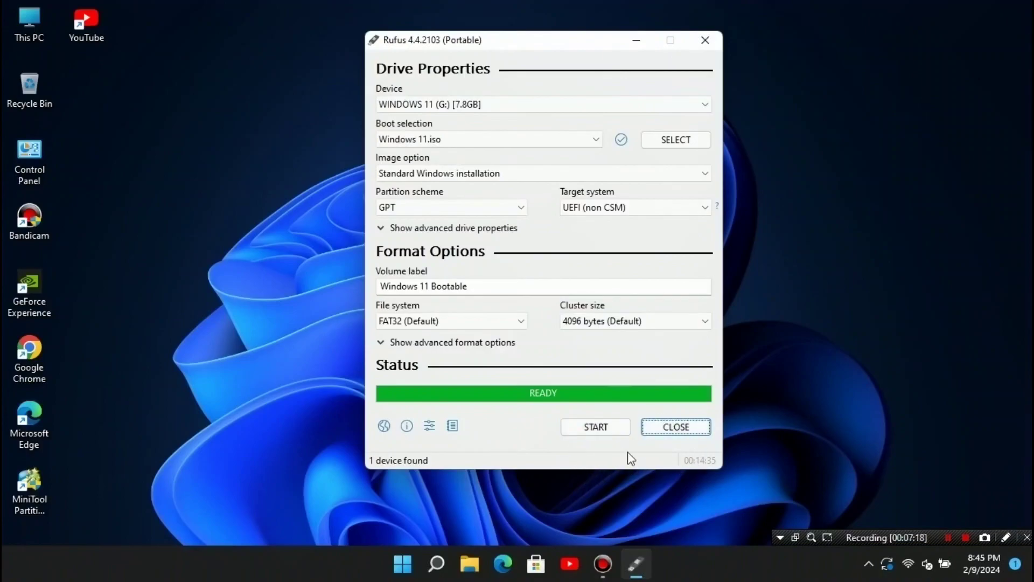
{"action": "left_click", "coordinate": [658, 431]}
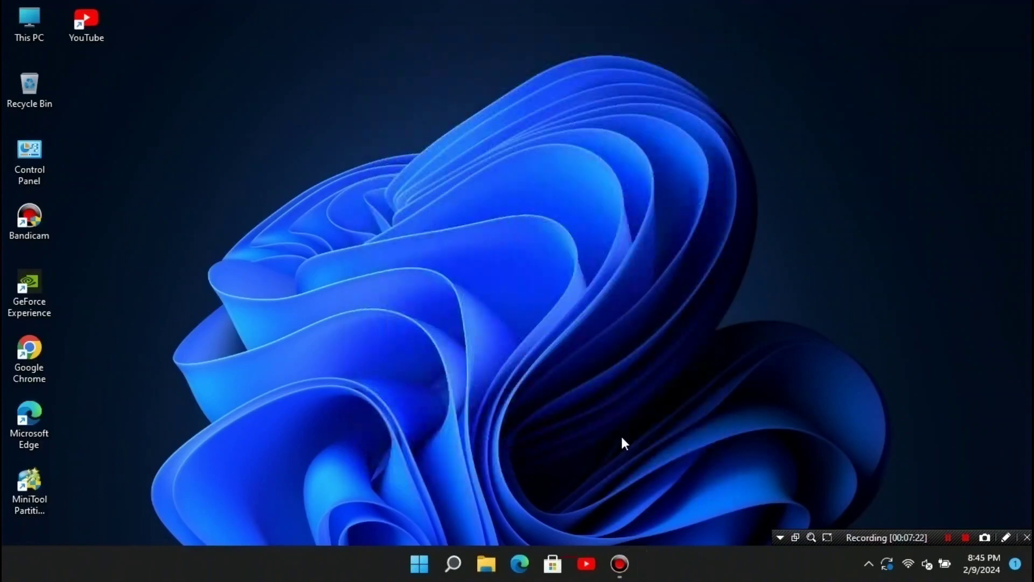
Inspect the files on the WINDOWS 11 (G:) USB drive in File Explorer, and close the window.
{"action": "left_click", "coordinate": [487, 563]}
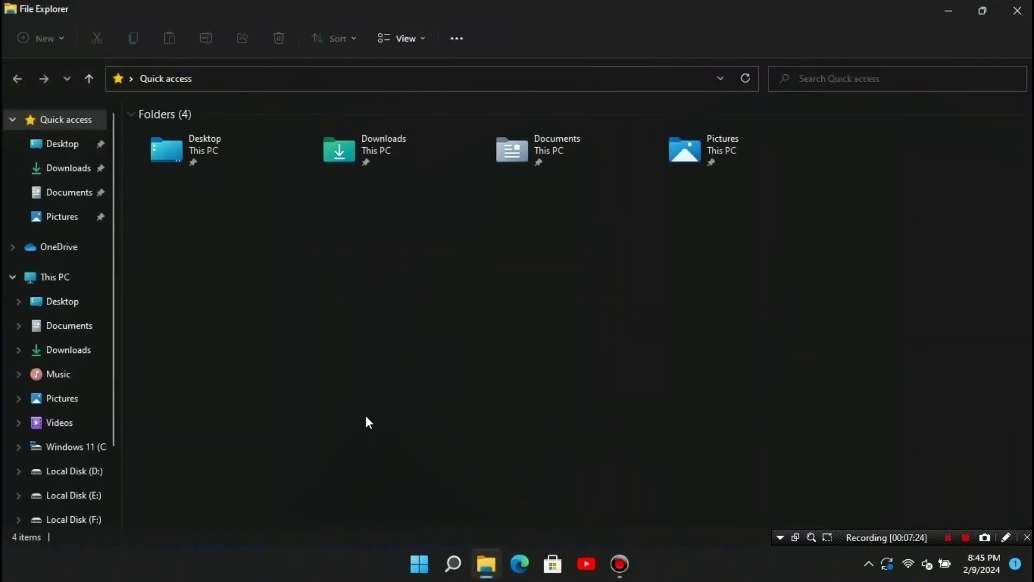
{"action": "left_click", "coordinate": [62, 276]}
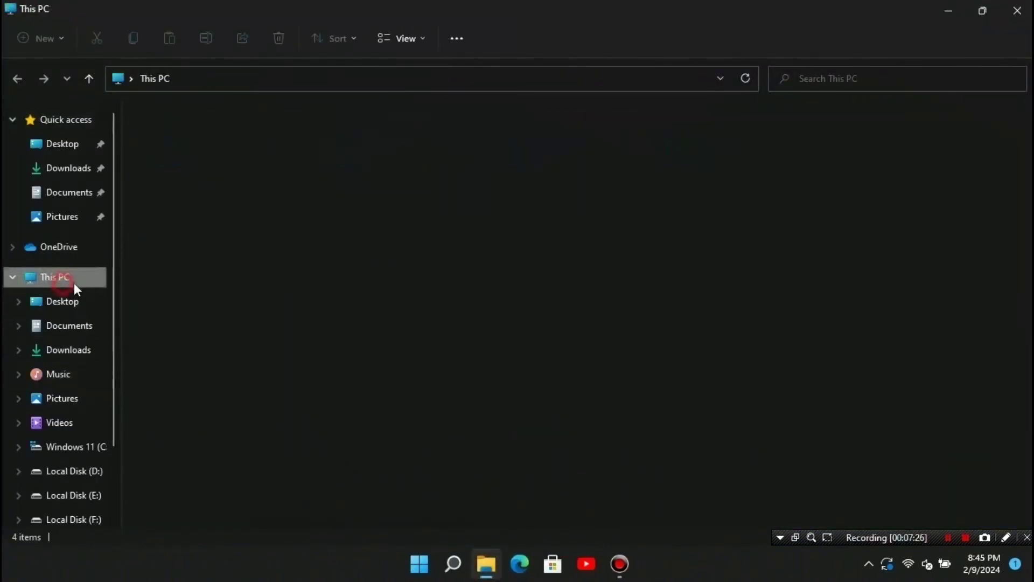
{"action": "double_click", "coordinate": [226, 293]}
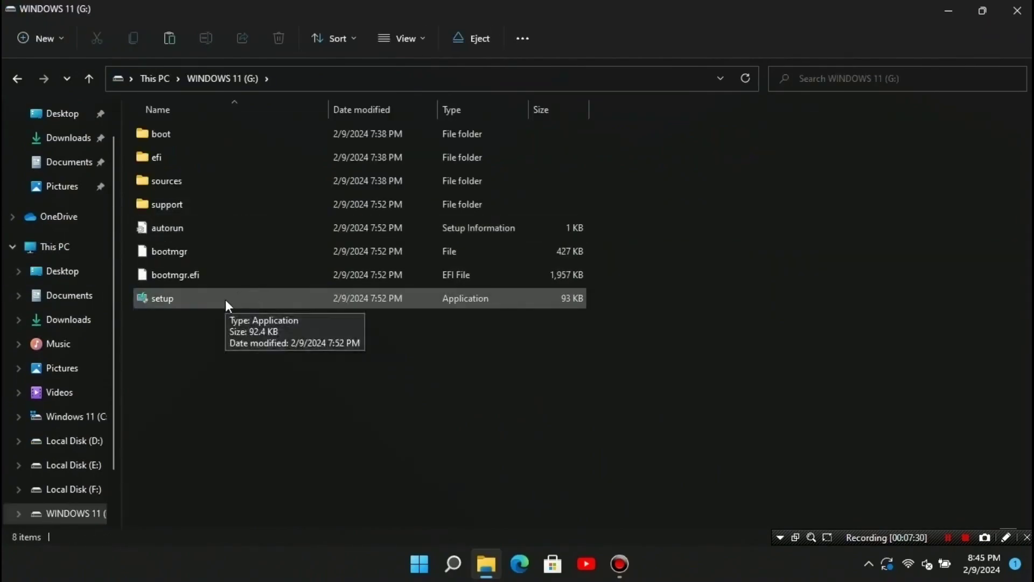
{"action": "left_click", "coordinate": [1017, 10]}
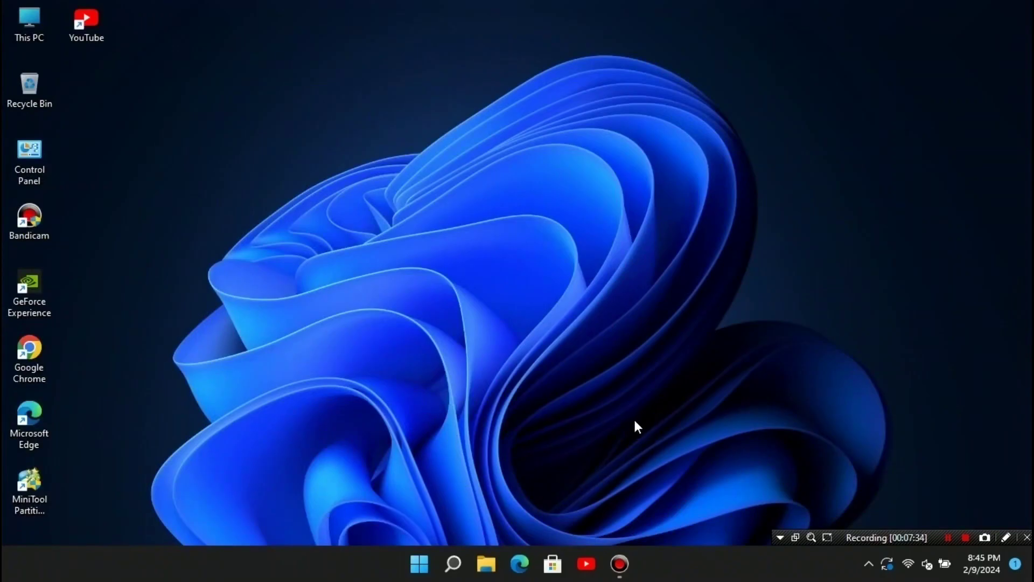
Bring up the computer's Sleep, Shut down and Restart choices.
{"action": "key", "text": "super"}
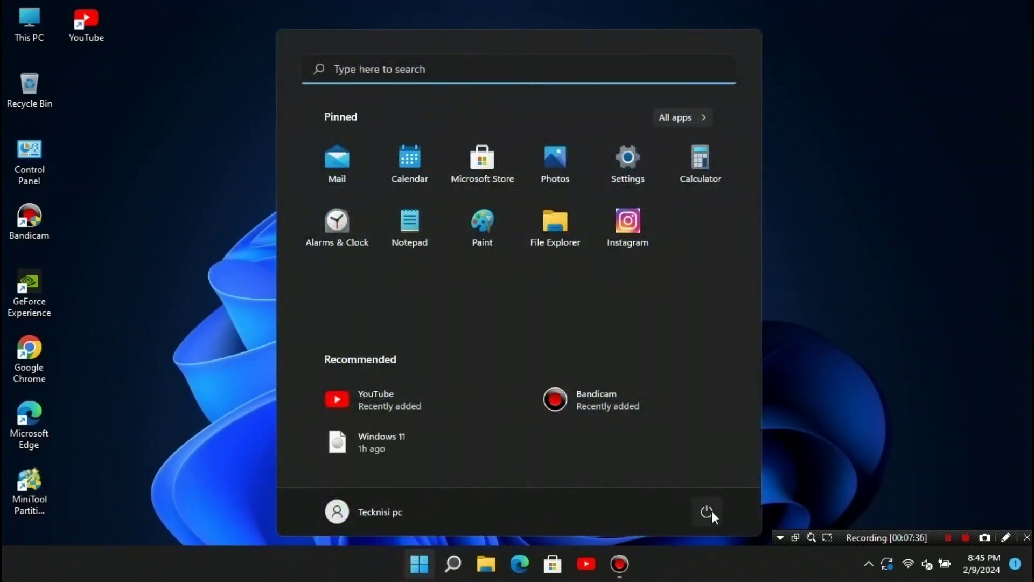
{"action": "left_click", "coordinate": [707, 511]}
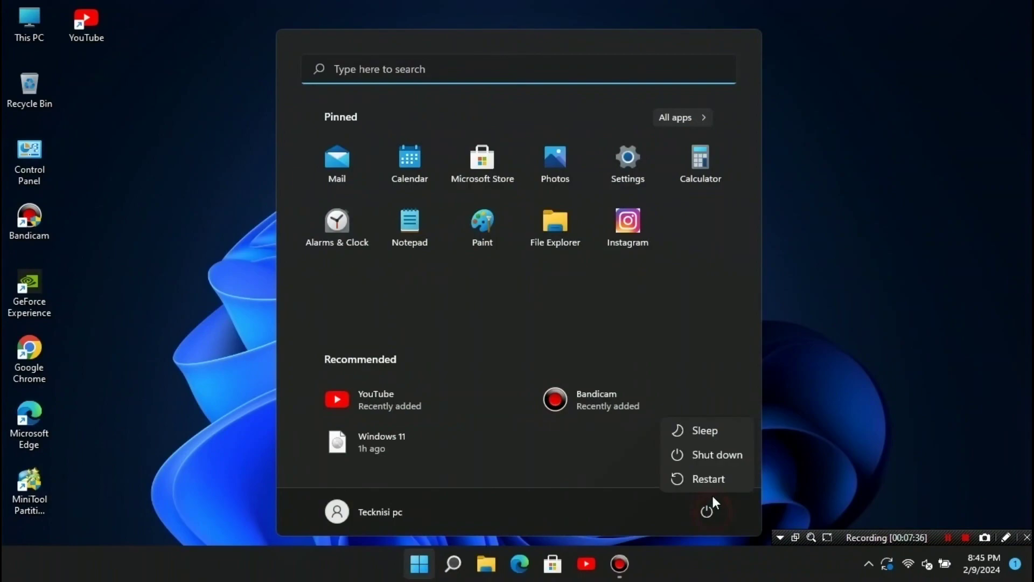